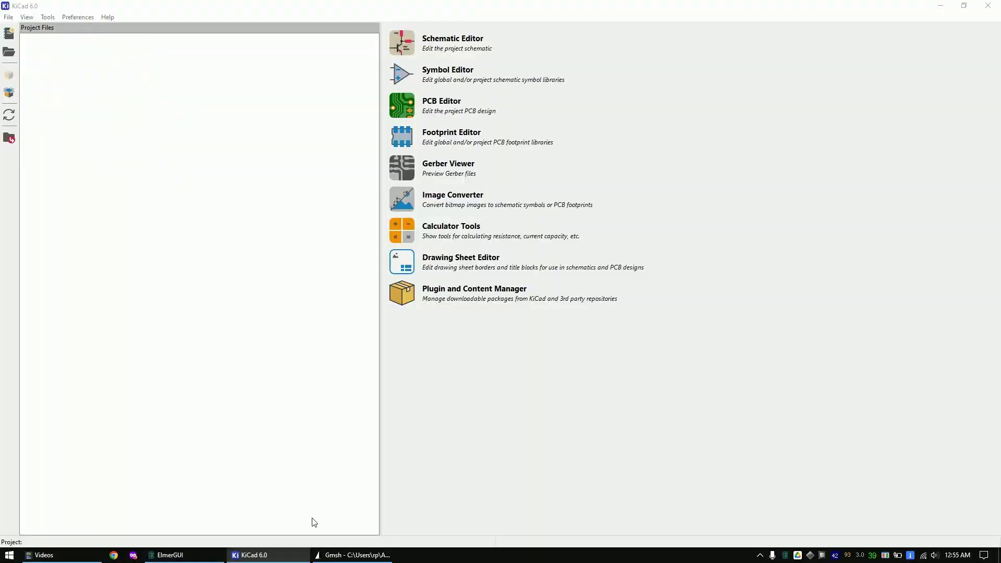
# - Create a new KiCad project named 'kicad'
pyautogui.click(9, 35)
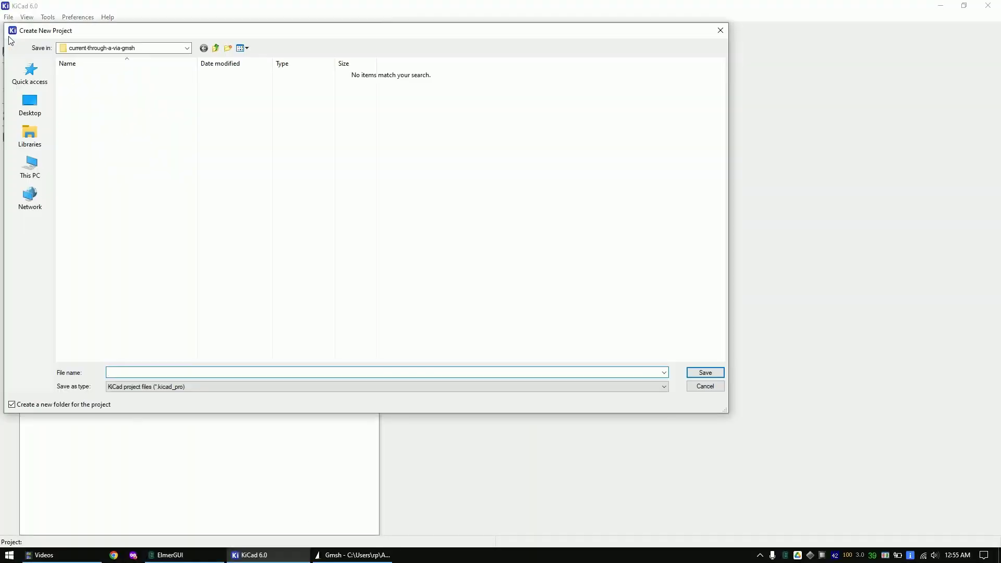
pyautogui.write('kicad')
pyautogui.press('Return')
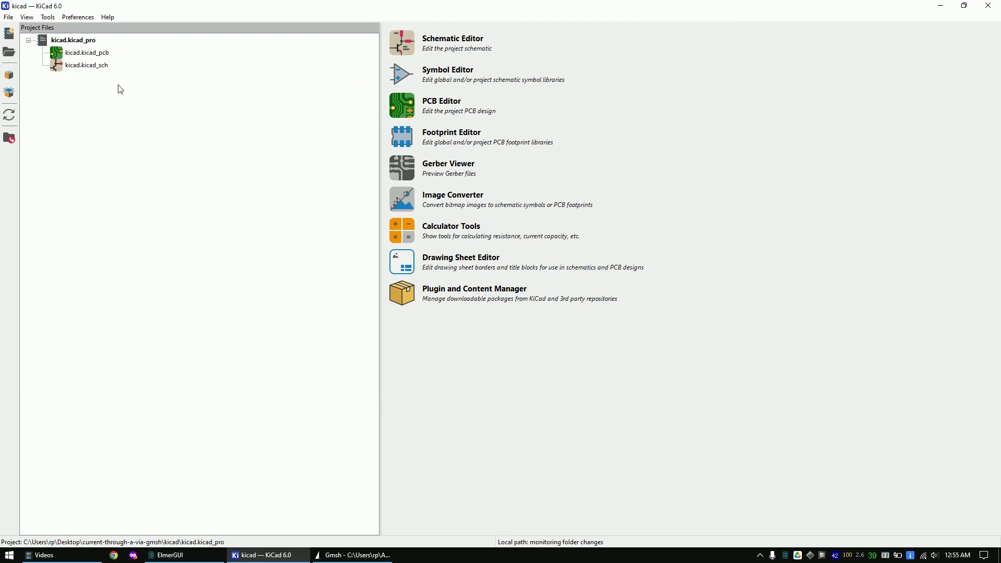
# - In the project's schematic, place a Conn_01x01_Male connector found by searching 'con'
pyautogui.doubleClick(103, 73)
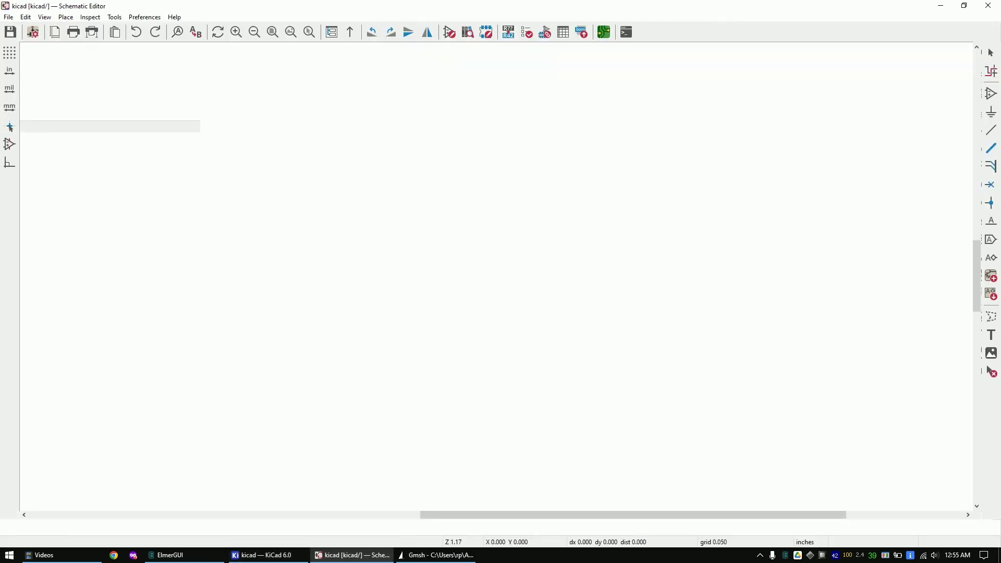
pyautogui.press('a')
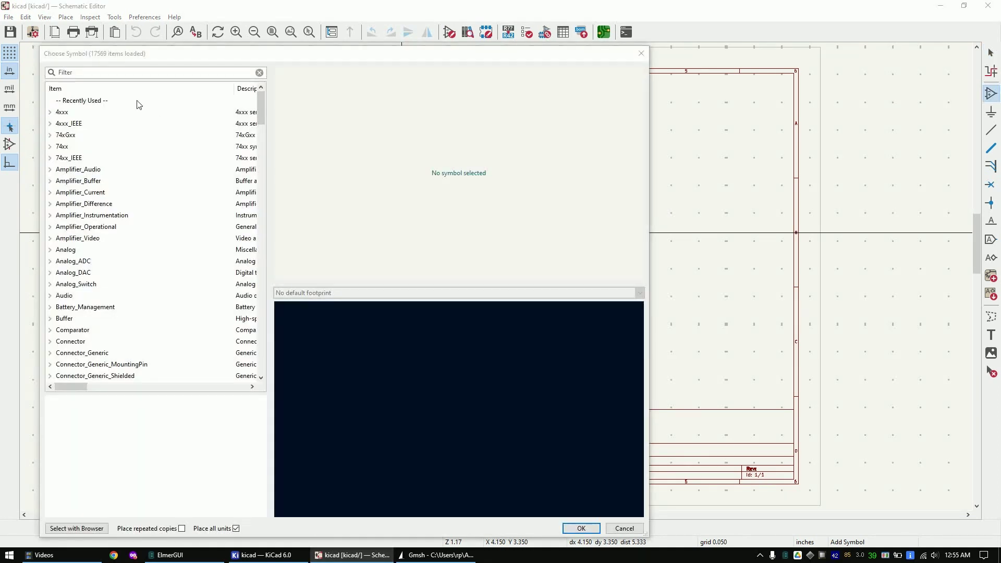
pyautogui.click(112, 79)
pyautogui.write('conn')
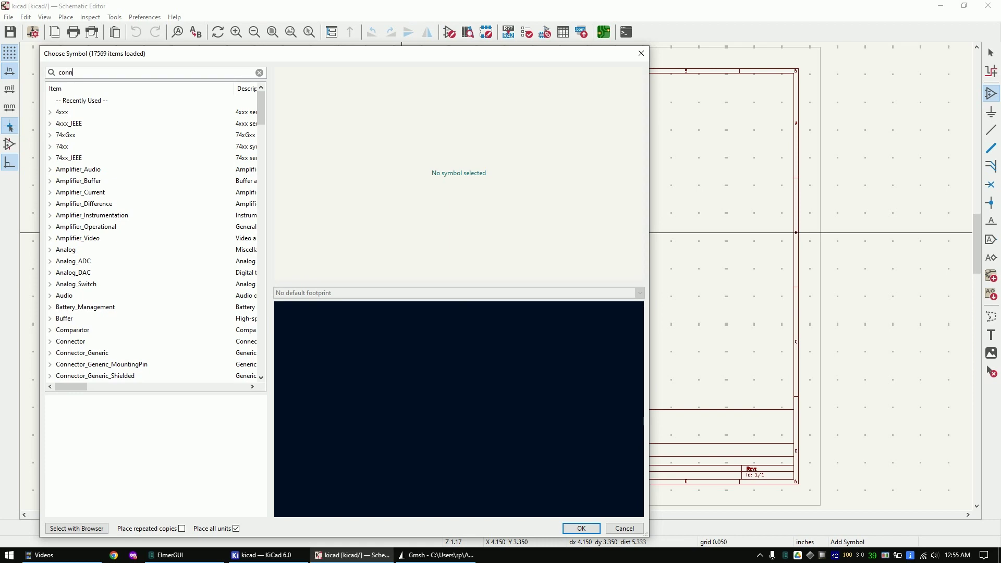
pyautogui.click(111, 124)
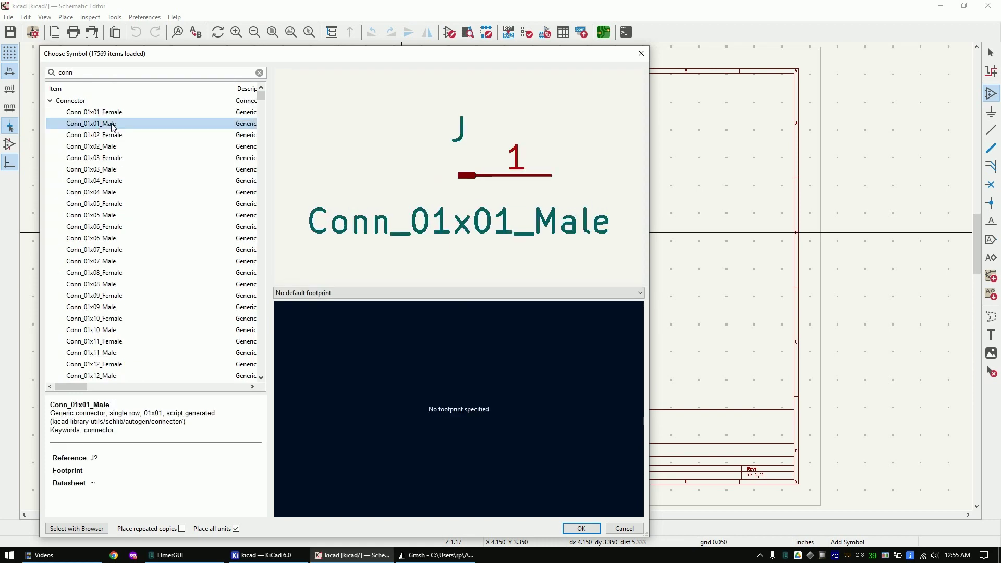
pyautogui.doubleClick(112, 123)
pyautogui.click(388, 218)
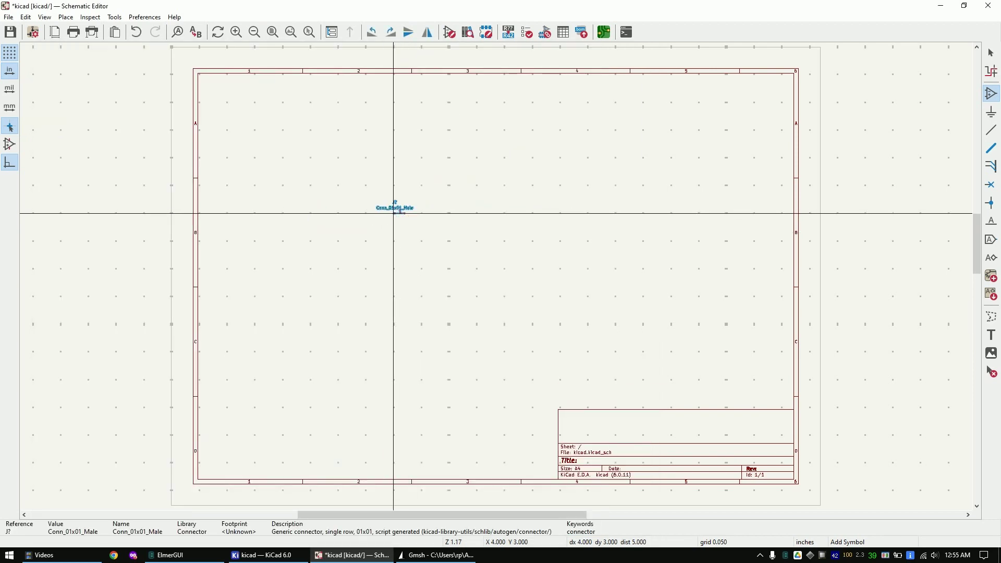
# - Add a mirrored copy of the connector to the right and wire the two pins together
pyautogui.scroll(4, 442, 229)
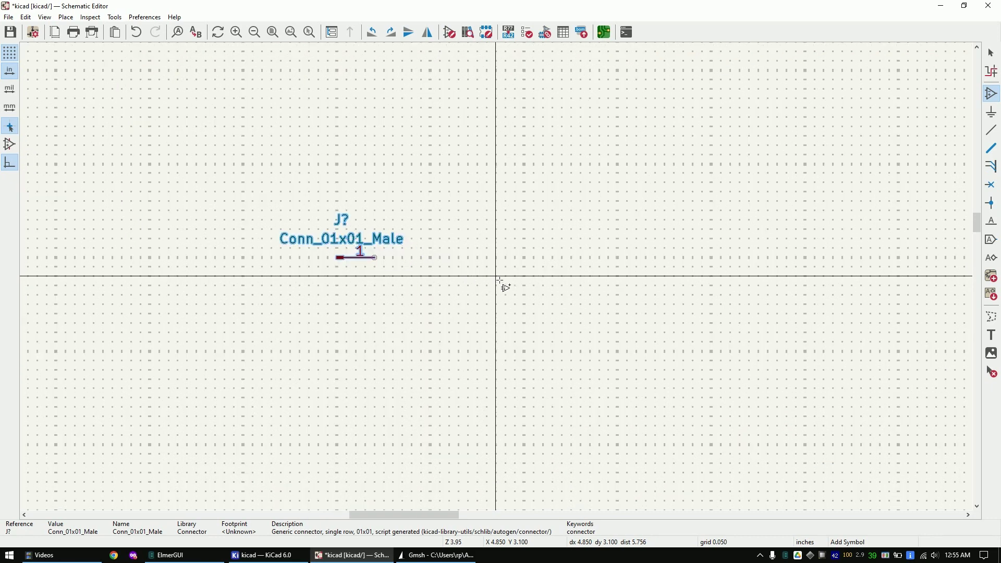
pyautogui.press('Escape')
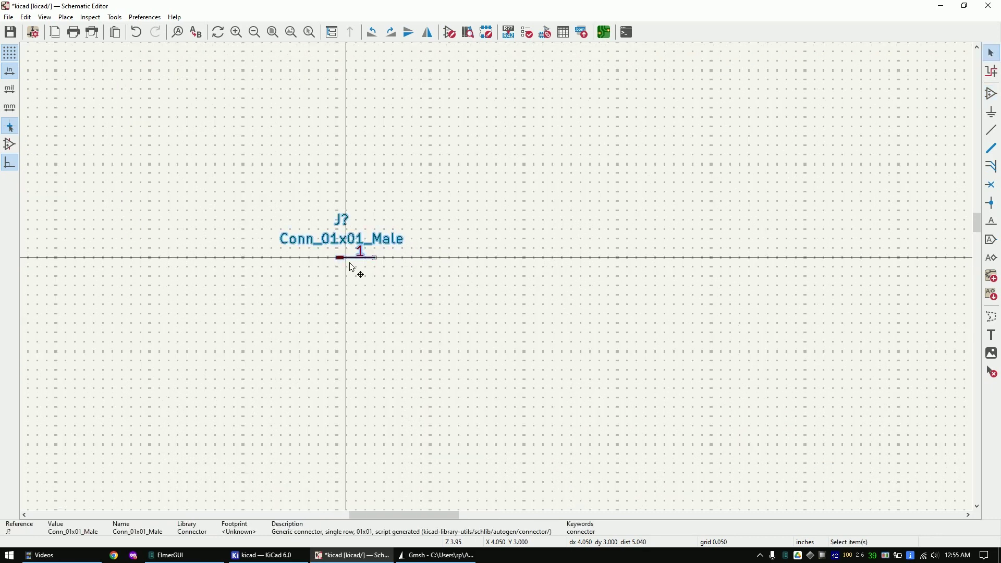
pyautogui.hotkey('ctrl', 'd')
pyautogui.press('y')
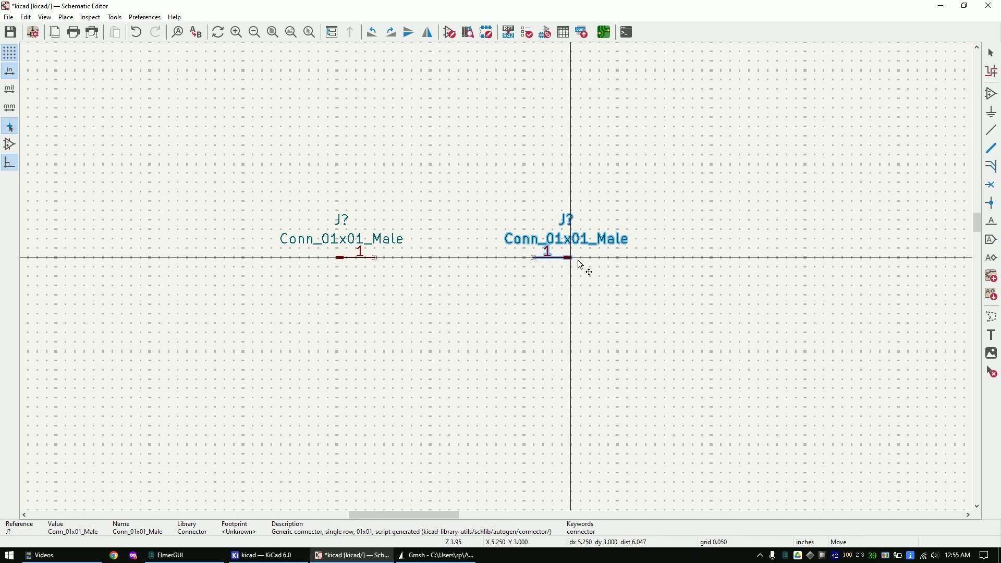
pyautogui.click(614, 259)
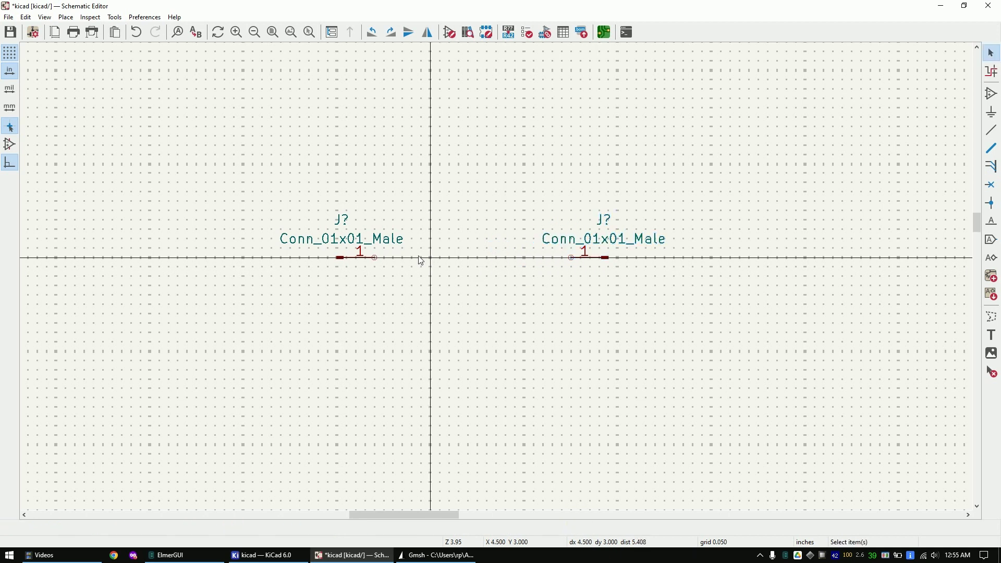
pyautogui.click(382, 268)
pyautogui.click(573, 259)
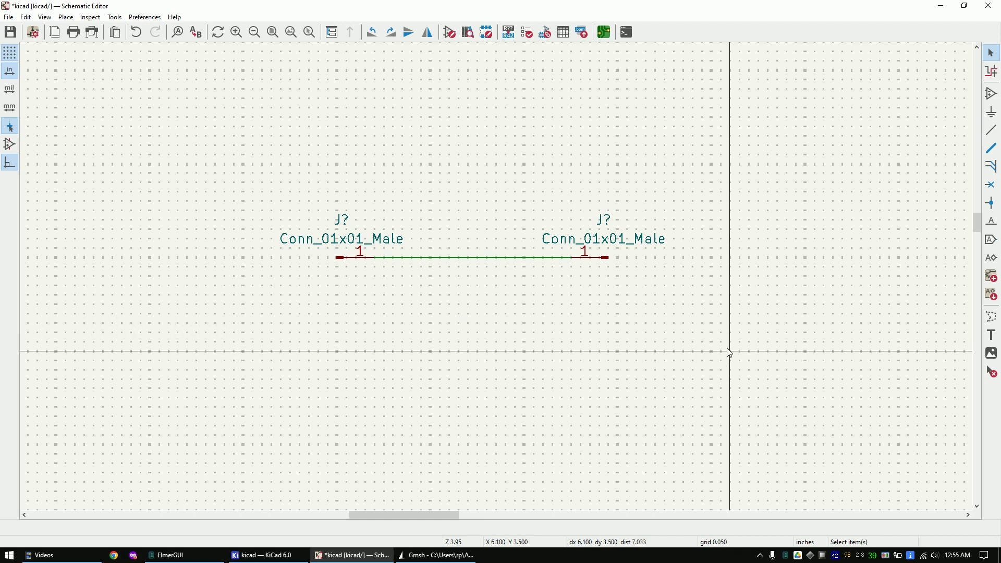
# - Assign footprint TestPoint:TestPoint_Pad_1.0x1.0mm to the left connector
pyautogui.click(351, 264)
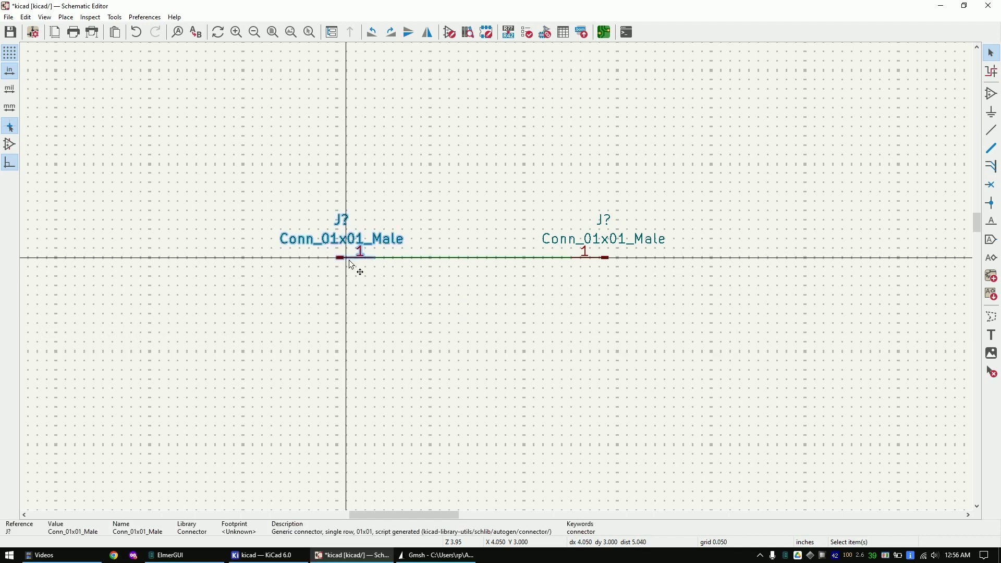
pyautogui.doubleClick(351, 264)
pyautogui.click(130, 130)
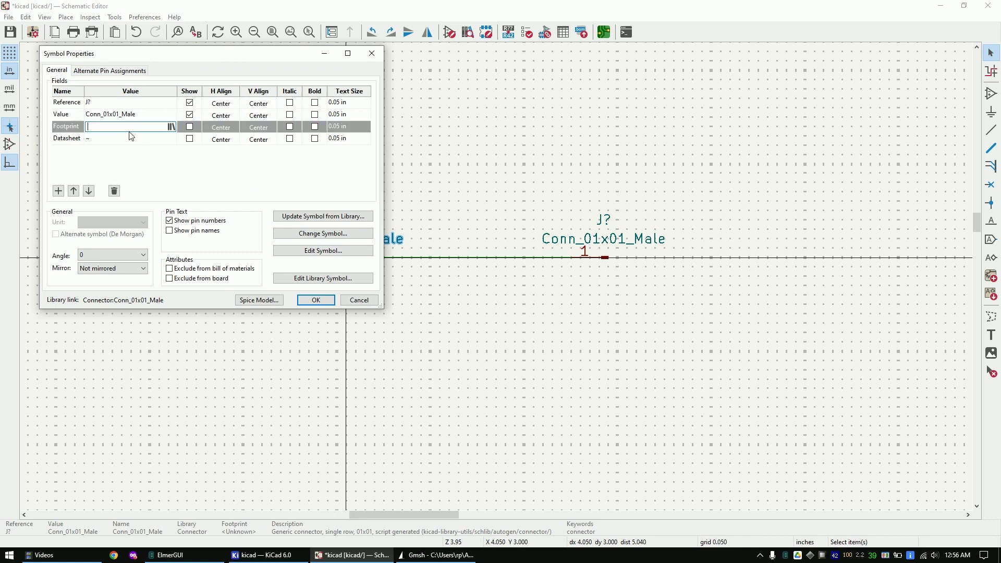
pyautogui.click(173, 128)
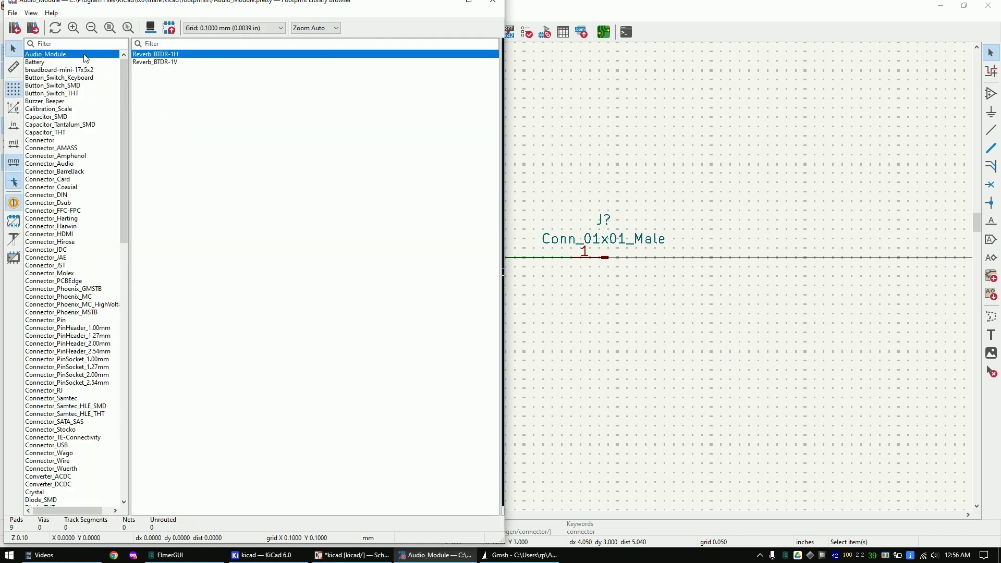
pyautogui.write('test')
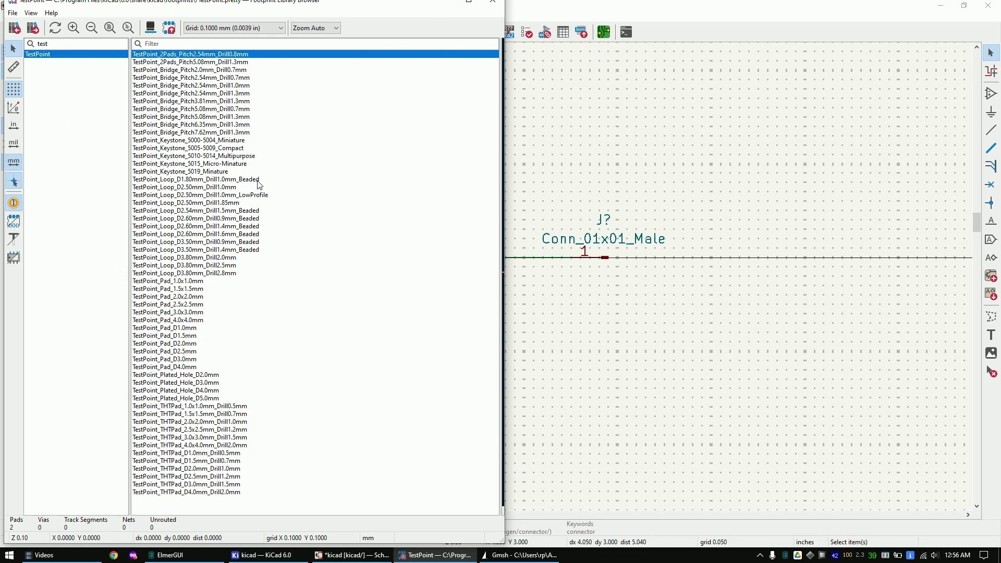
pyautogui.click(198, 282)
pyautogui.doubleClick(198, 282)
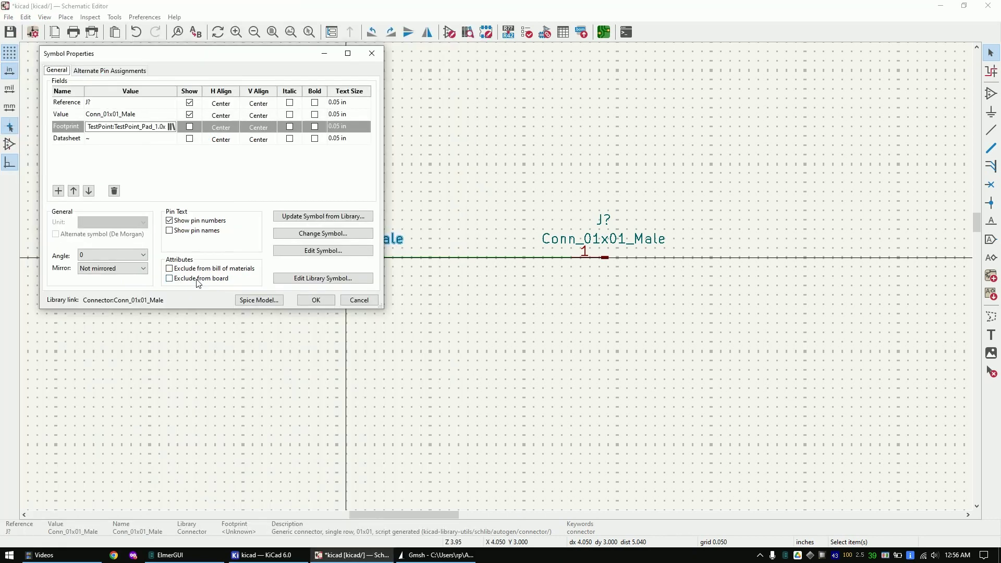
pyautogui.click(316, 300)
# - Paste the same TestPoint_Pad_1.0x1.0mm footprint into the right connector's properties
pyautogui.doubleClick(602, 253)
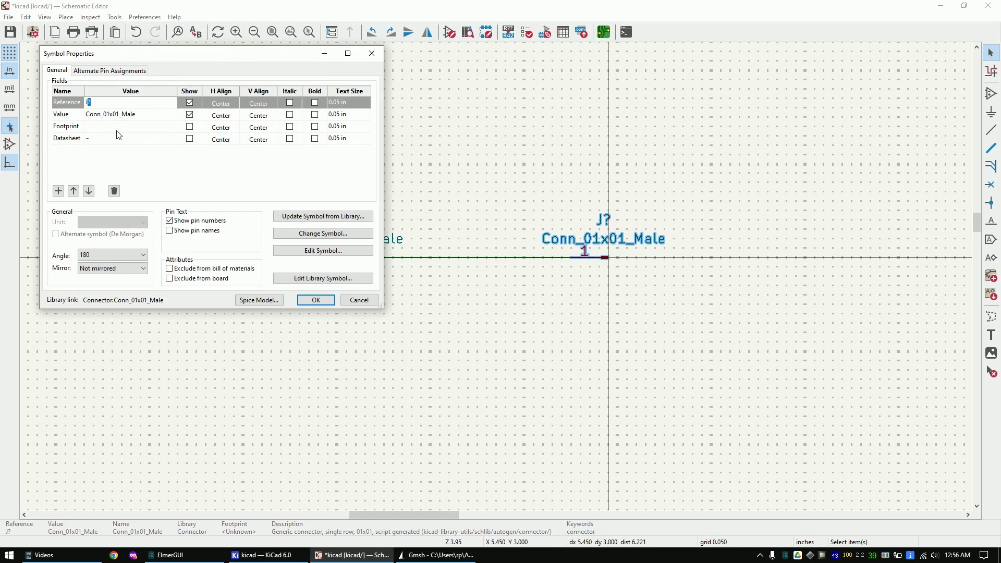
pyautogui.click(118, 128)
pyautogui.write('TestPoint:TestPoint_Pad_1.0x1.0mm')
pyautogui.click(316, 300)
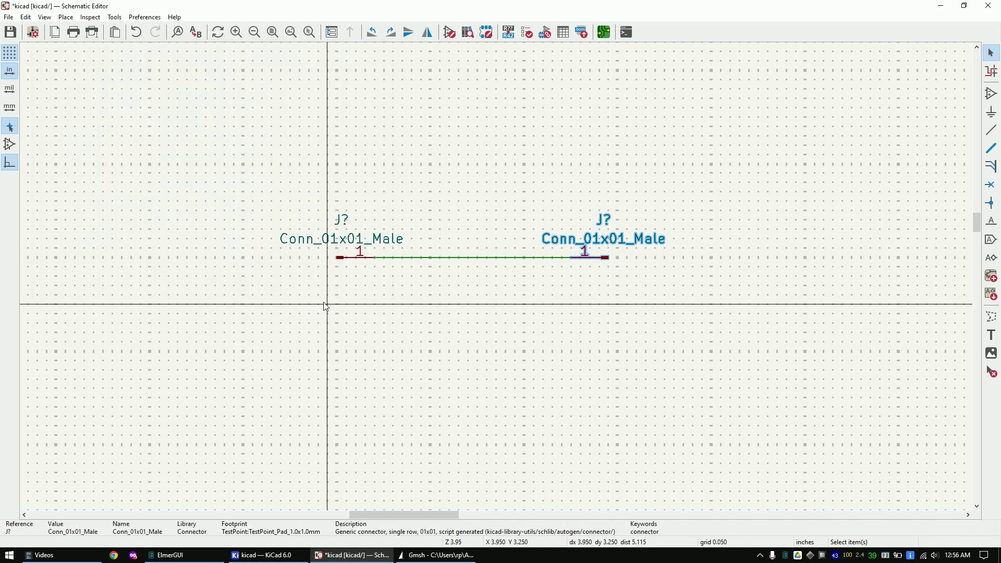
# - Annotate the connectors as J1 and J2, then save kicad.kicad_sch
pyautogui.click(508, 33)
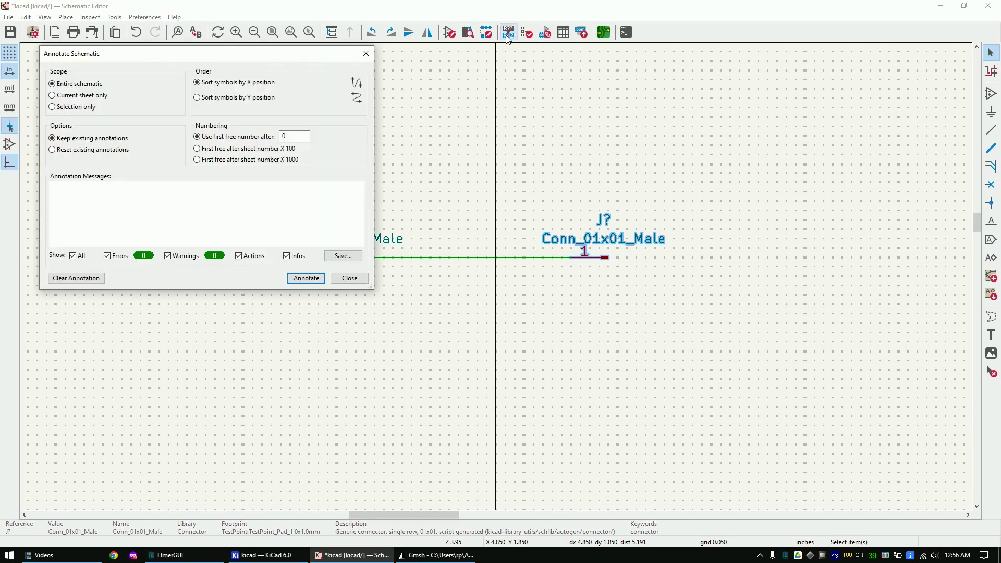
pyautogui.click(319, 279)
pyautogui.click(350, 278)
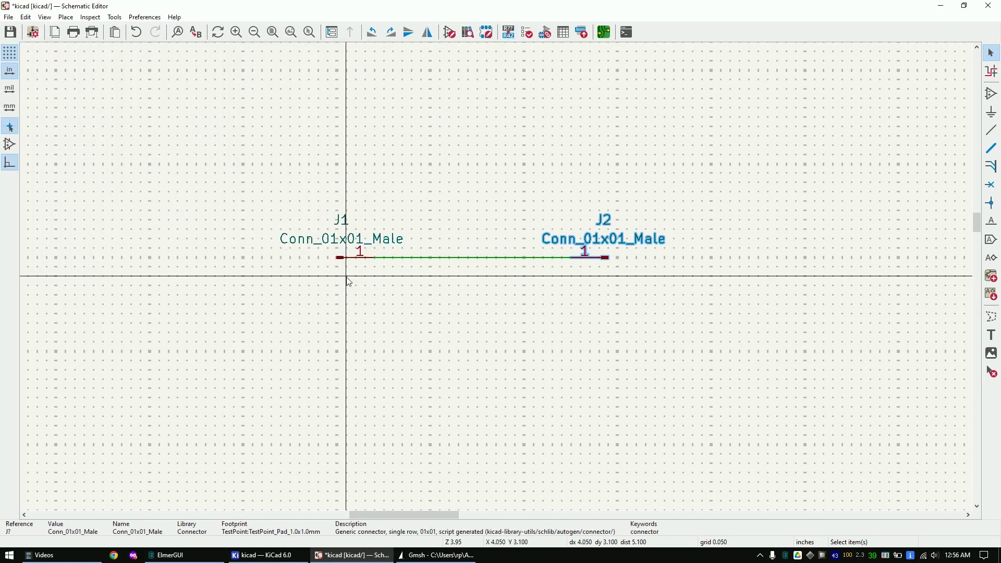
pyautogui.hotkey('ctrl', 's')
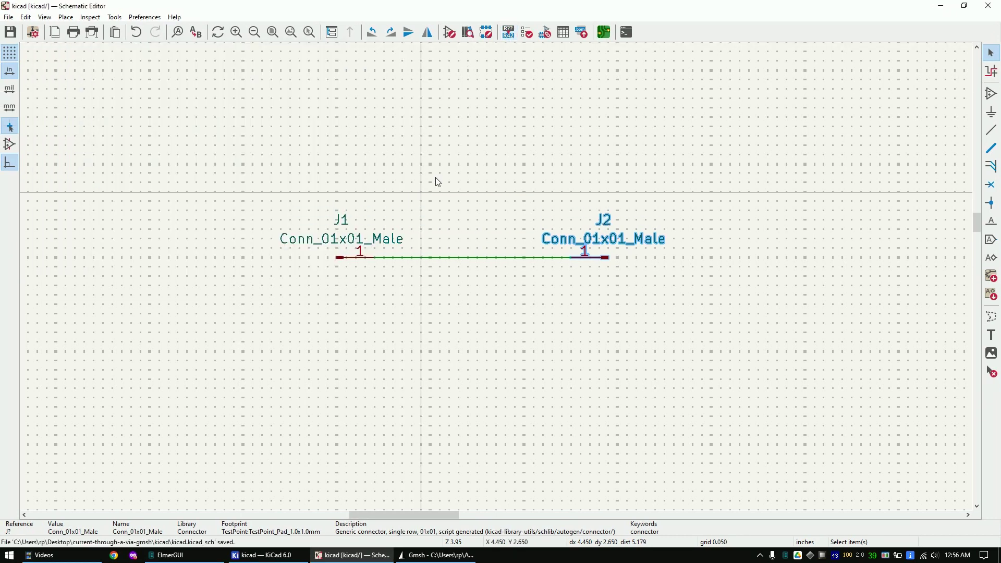
# - In the PCB Editor, update the board from the schematic and place the J1 and J2 footprints
pyautogui.click(605, 32)
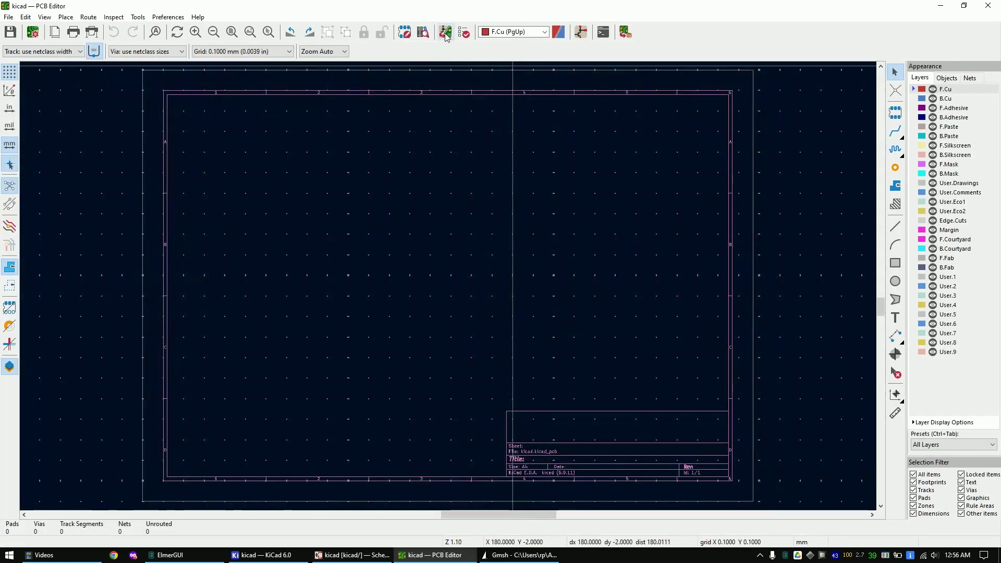
pyautogui.click(446, 32)
pyautogui.click(319, 279)
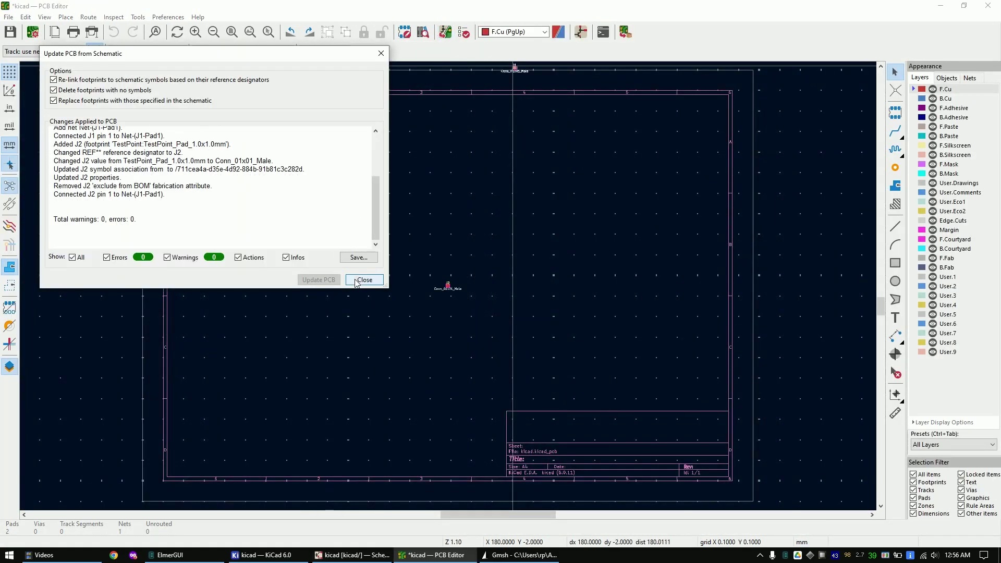
pyautogui.click(356, 282)
pyautogui.scroll(8, 450, 292)
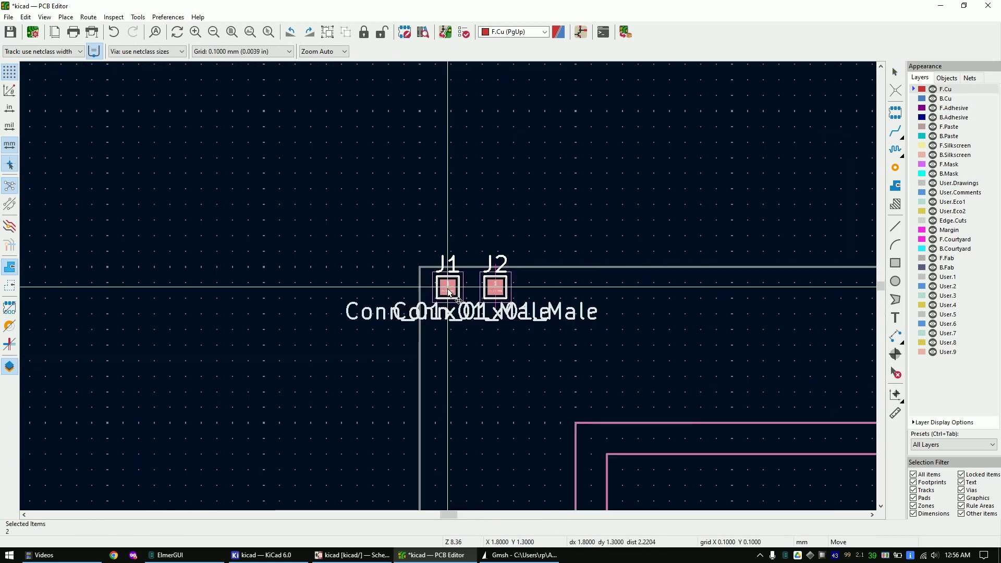
pyautogui.click(392, 276)
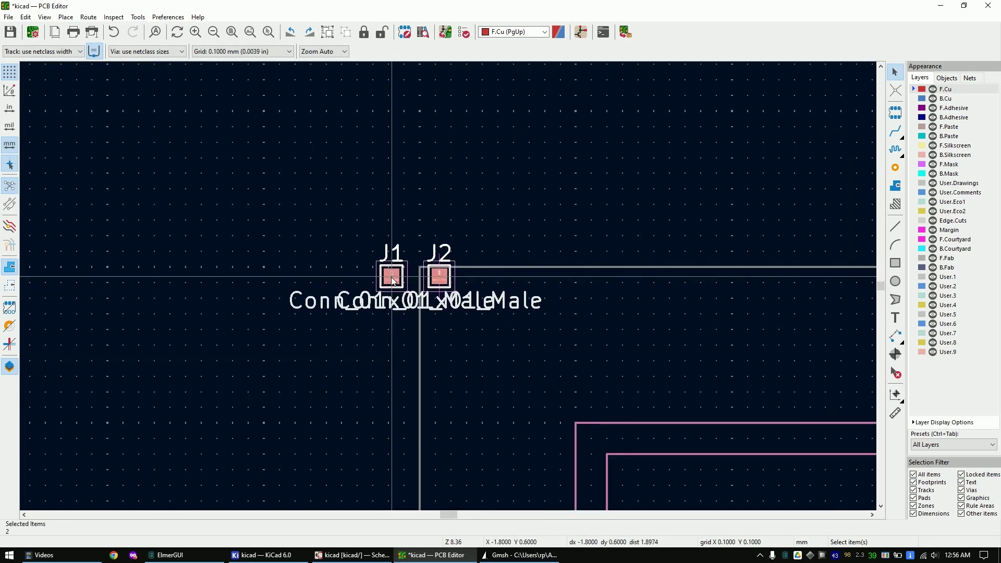
# - Draw a rectangle around the J1 and J2 footprints
pyautogui.click(383, 144)
pyautogui.click(65, 17)
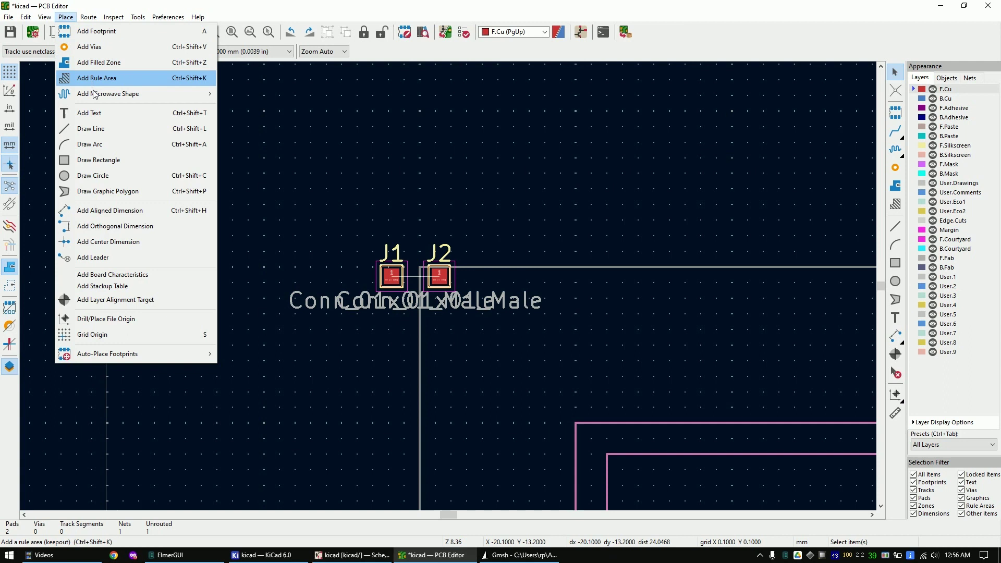
pyautogui.click(98, 159)
pyautogui.click(315, 203)
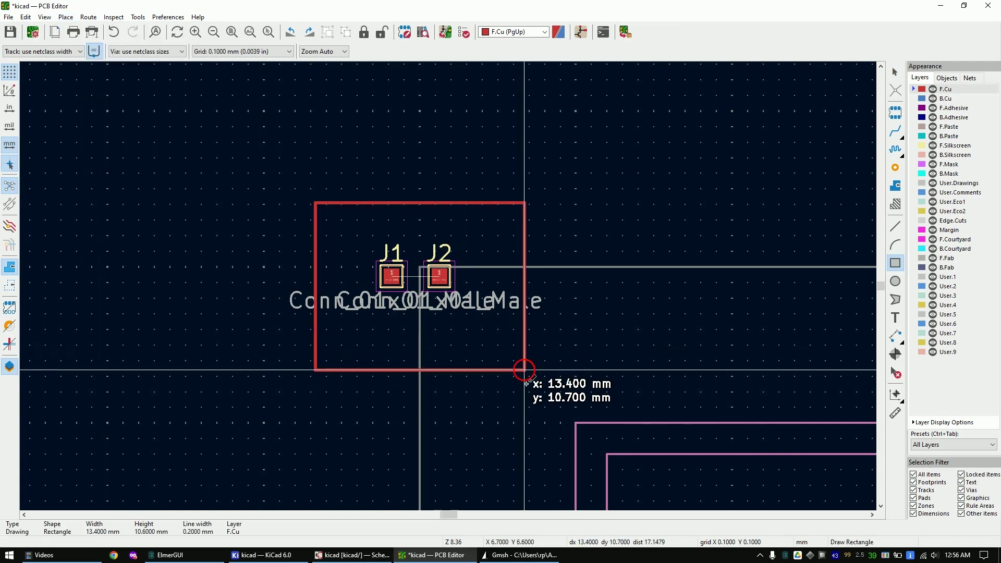
pyautogui.click(524, 370)
# - Set the rectangle's corners to -2.5,-2.5 and 2.5,2.5 mm on layer Edge.Cuts
pyautogui.doubleClick(524, 371)
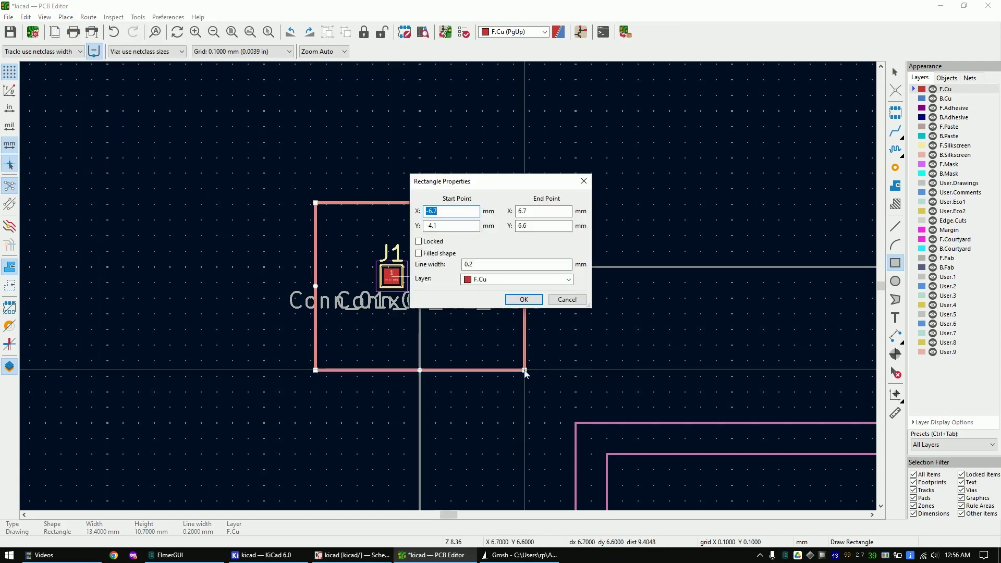
pyautogui.write('0')
pyautogui.press('Tab')
pyautogui.write('0')
pyautogui.press('Tab')
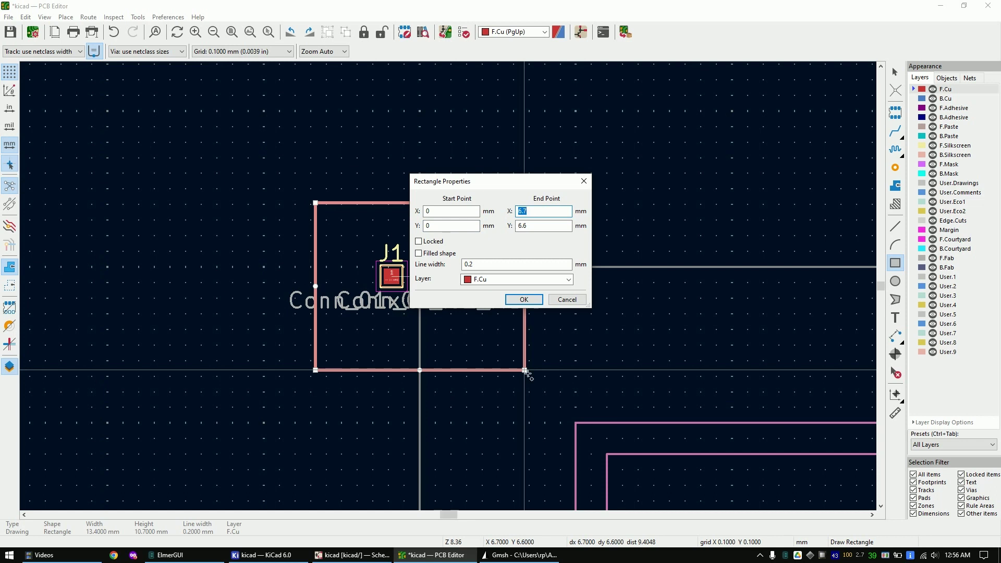
pyautogui.hotkey('shift', 'Tab')
pyautogui.hotkey('shift', 'Tab')
pyautogui.write('-2.5')
pyautogui.press('Tab')
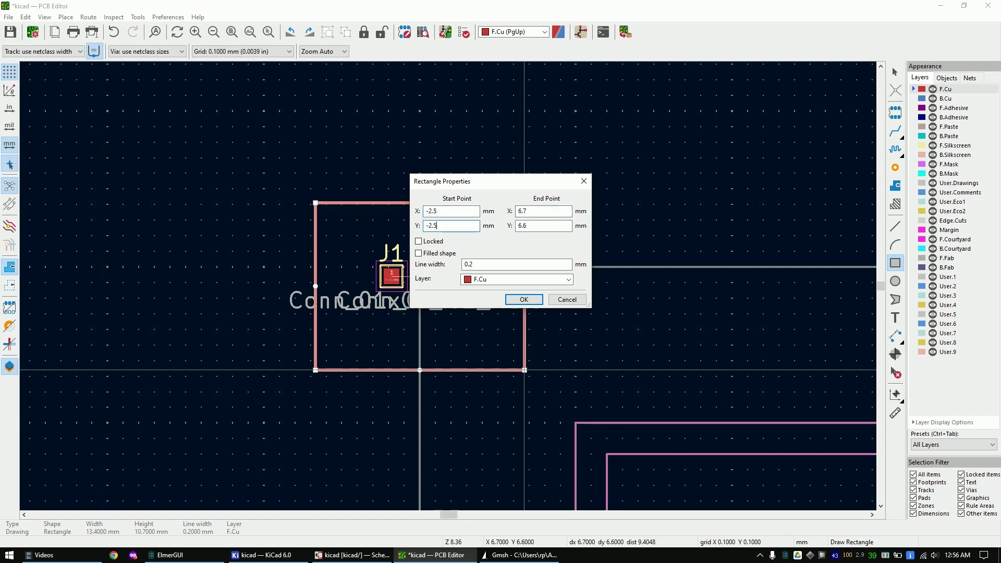
pyautogui.press('Tab')
pyautogui.write('2.5')
pyautogui.press('Tab')
pyautogui.write('2.5')
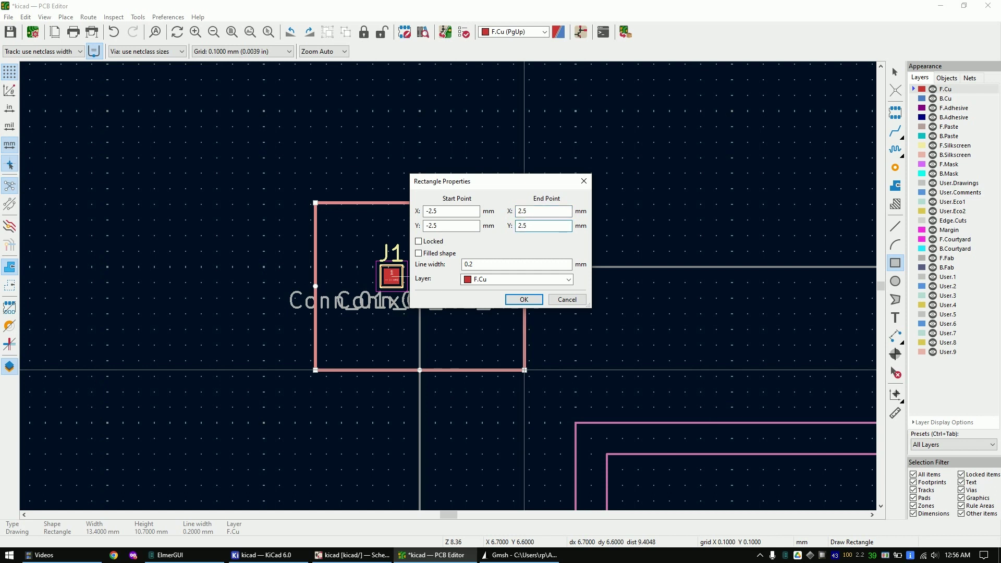
pyautogui.press('Tab')
pyautogui.press('Tab')
pyautogui.press('Tab')
pyautogui.press('Tab')
pyautogui.press('e')
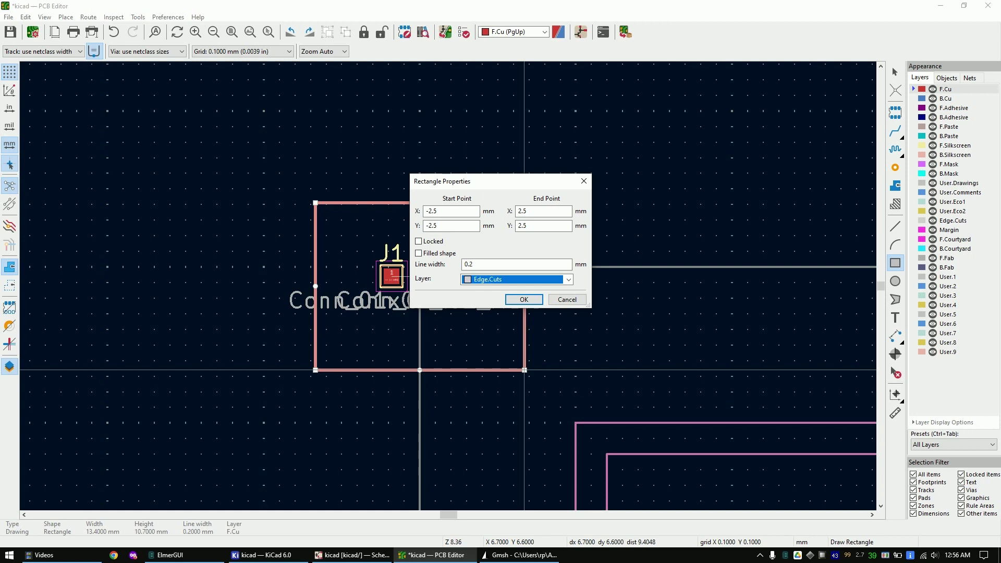
# - Apply the 5 mm outline, move J1 upper left, and flip J2 to the back, lower right
pyautogui.click(524, 300)
pyautogui.scroll(5, 400, 284)
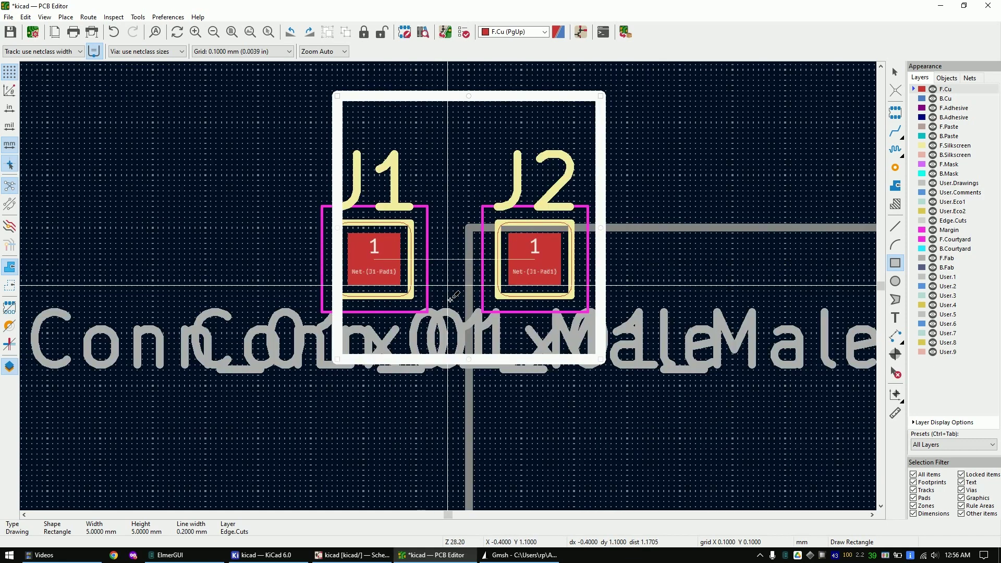
pyautogui.press('Escape')
pyautogui.click(401, 251)
pyautogui.moveTo(401, 250); pyautogui.dragTo(418, 140)
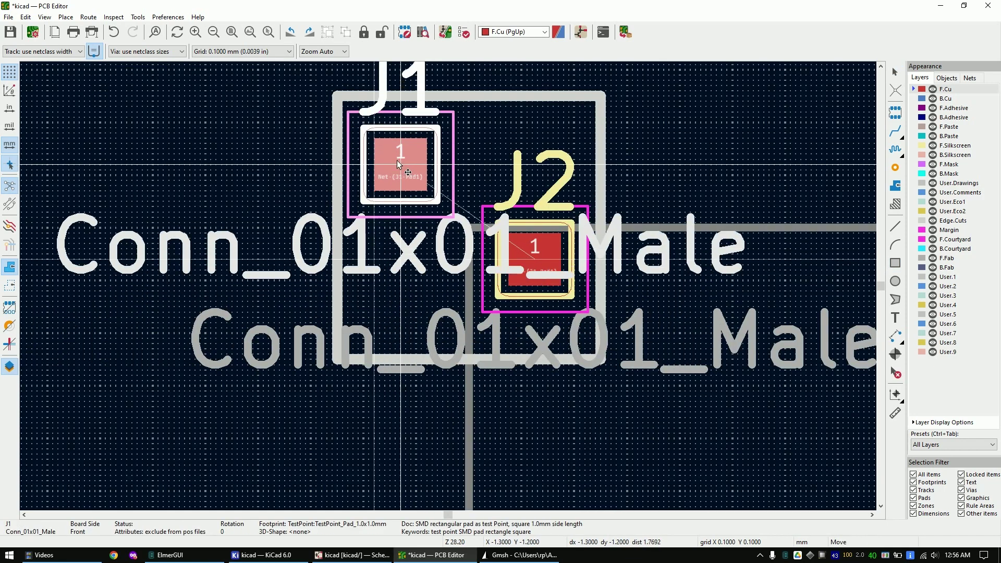
pyautogui.click(501, 224)
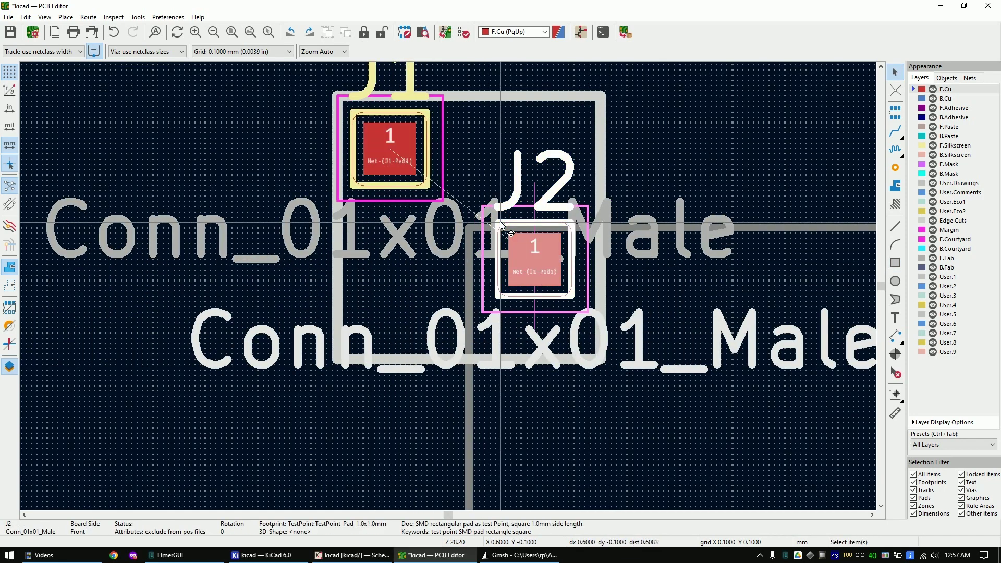
pyautogui.press('f')
pyautogui.moveTo(501, 224); pyautogui.dragTo(513, 271)
# - Route a track from J1 through a via to J2, then save the board
pyautogui.press('x')
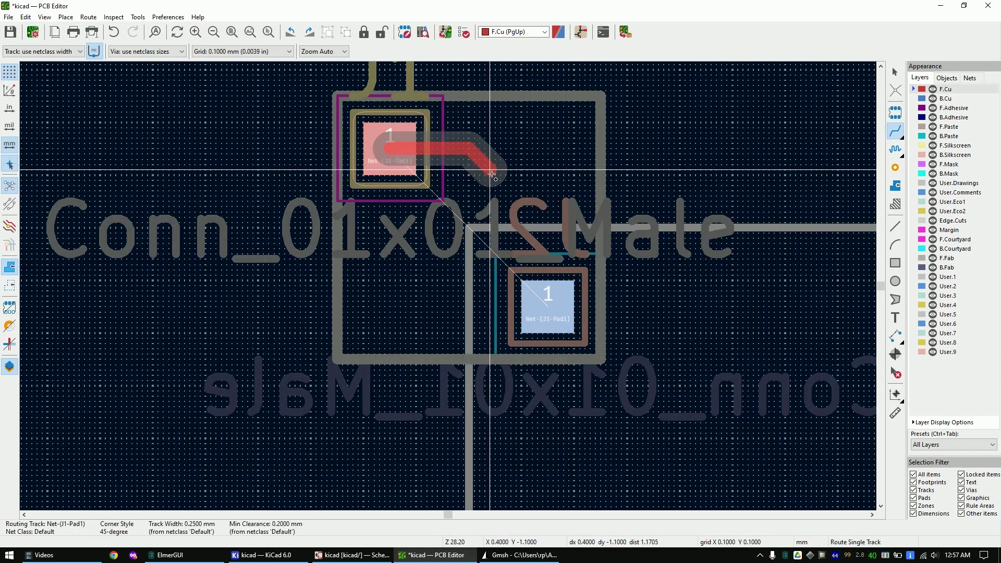
pyautogui.press('v')
pyautogui.doubleClick(491, 183)
pyautogui.click(494, 178)
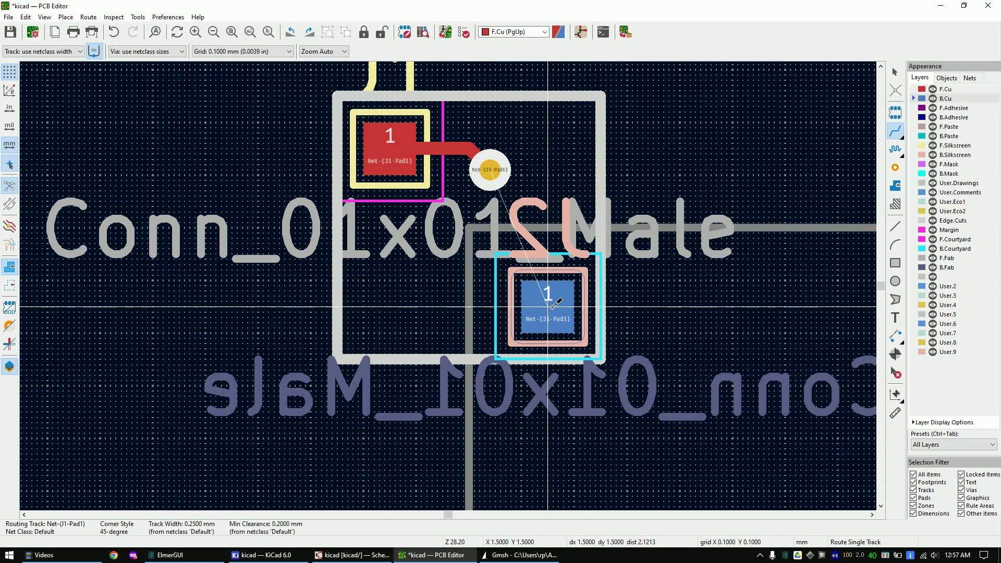
pyautogui.press('f')
pyautogui.press('Escape')
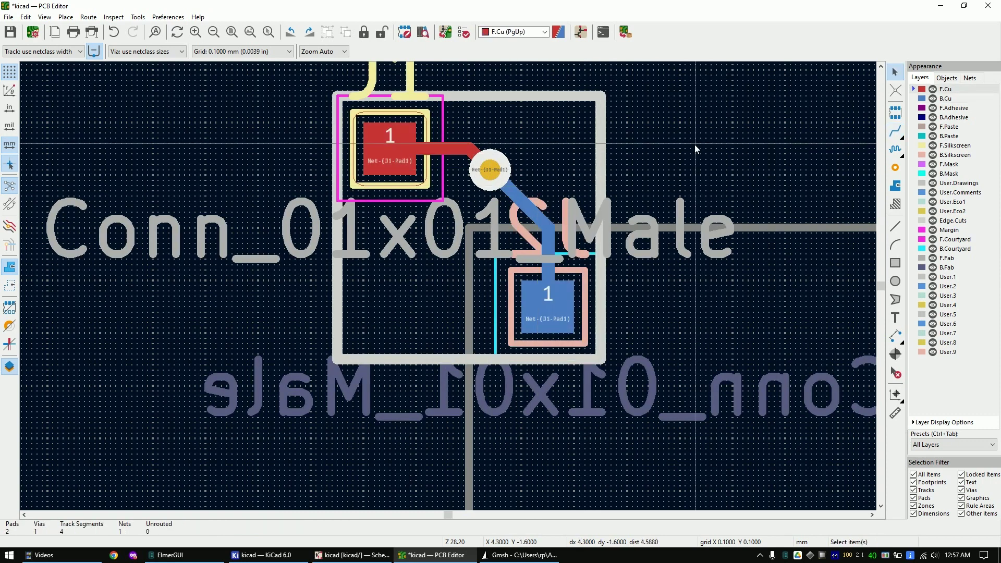
pyautogui.hotkey('ctrl', 's')
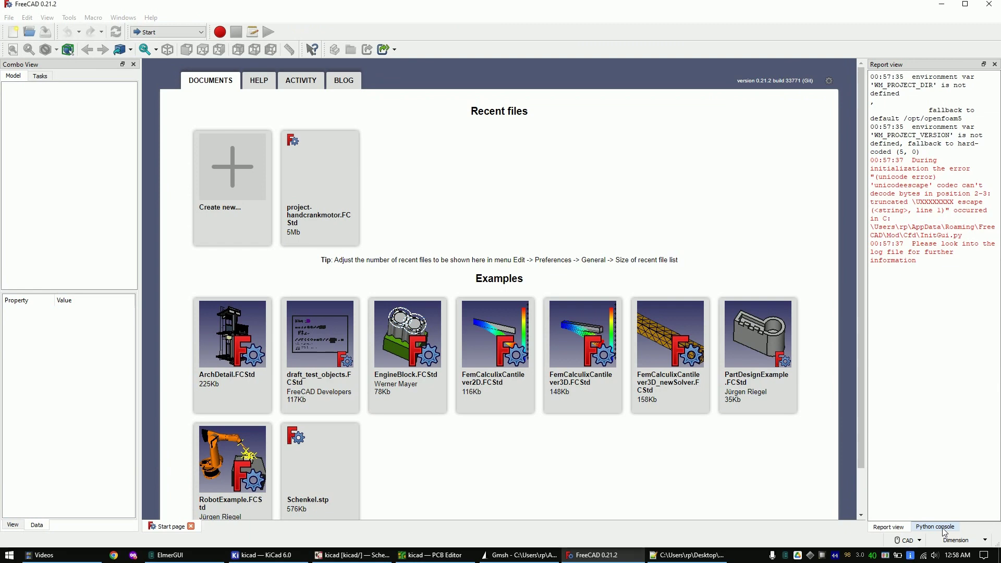
# - Run the fcad_pcb import script from Notepad++ in FreeCAD's Python console
pyautogui.click(945, 529)
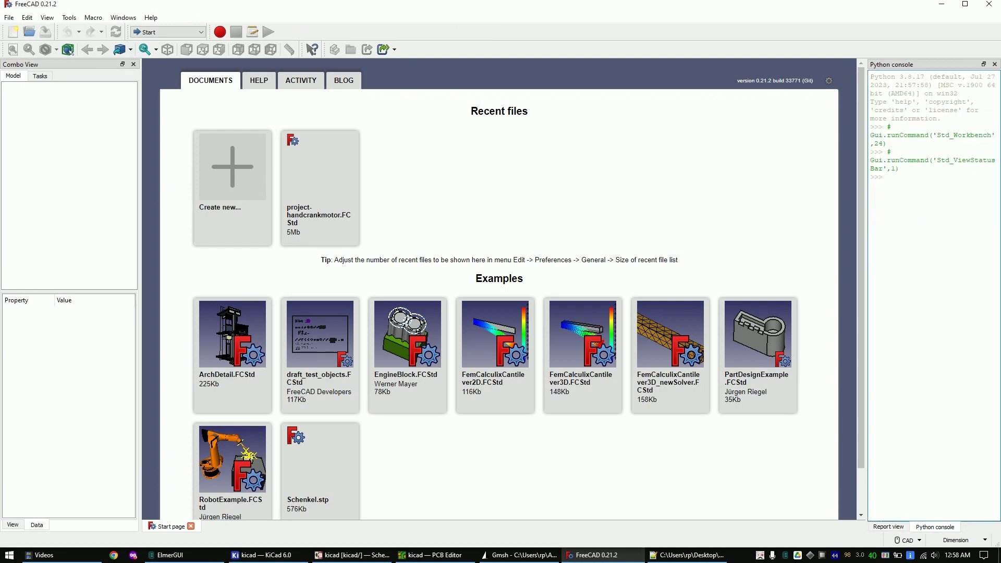
pyautogui.click(687, 556)
pyautogui.hotkey('ctrl', 'a')
pyautogui.hotkey('ctrl', 'c')
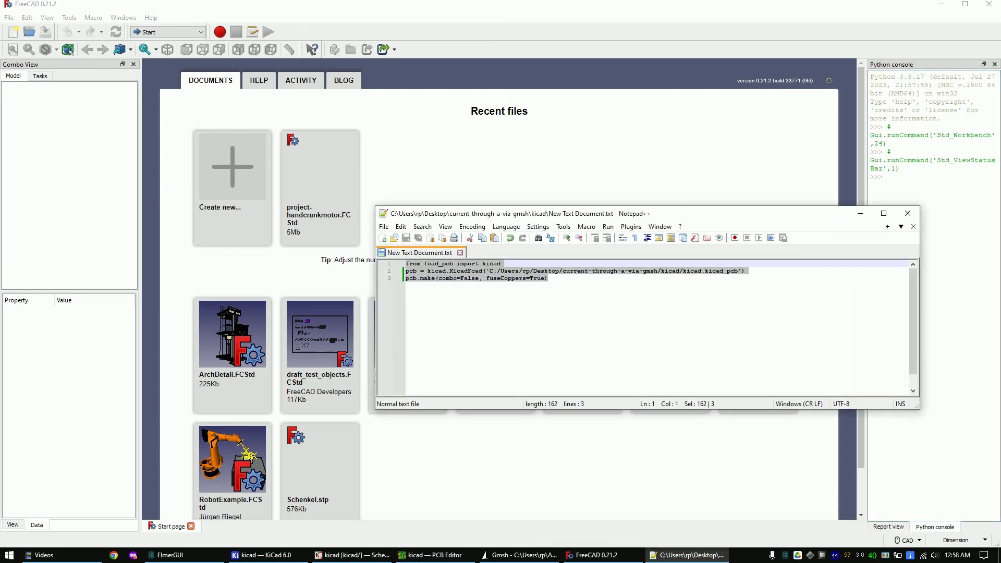
pyautogui.hotkey('alt', 'Tab')
pyautogui.hotkey('ctrl', 'v')
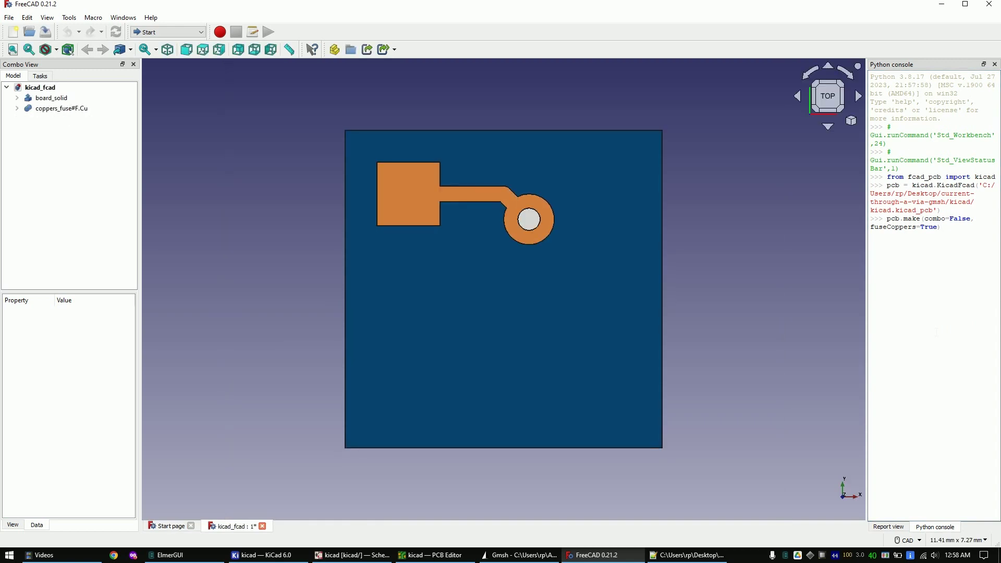
# - Hide board_solid to reveal the copper body and via barrel
pyautogui.click(46, 99)
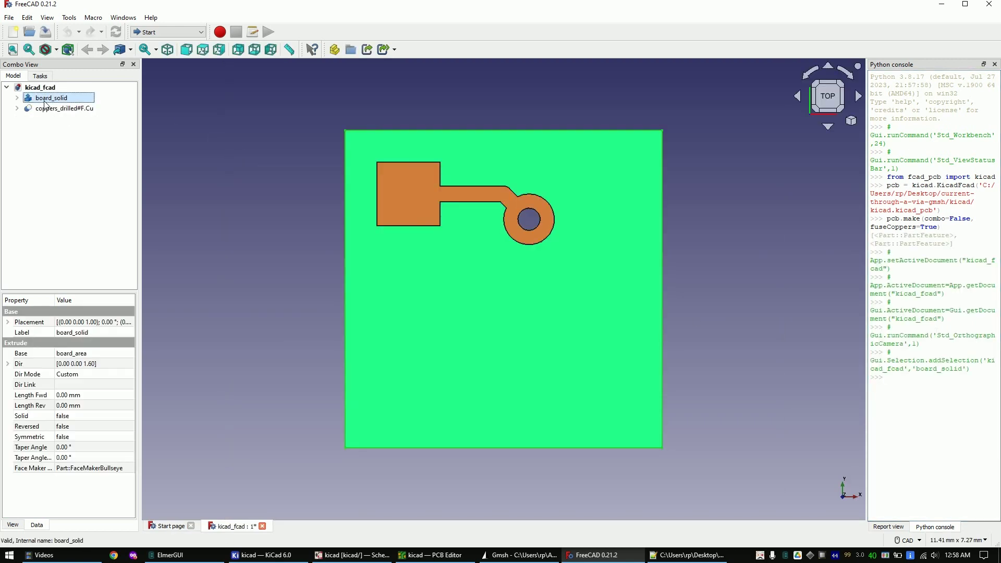
pyautogui.press('space')
pyautogui.moveTo(436, 313)
pyautogui.mouseDown(button='middle')
pyautogui.moveTo(464, 219)
pyautogui.moveTo(467, 231)
pyautogui.mouseUp(button='middle')
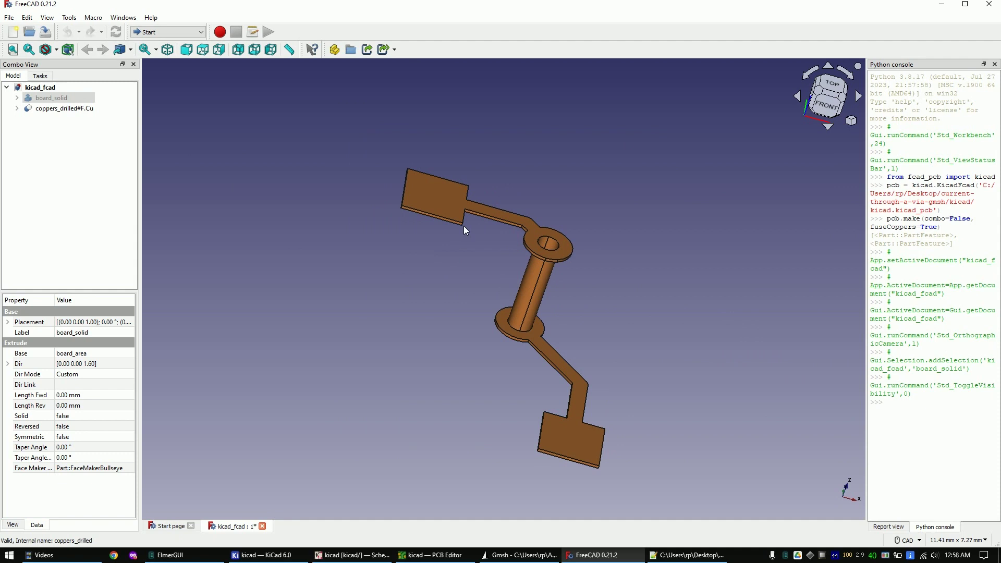
# - Export the drilled copper body as STEP file 'trace' into current-through-a-via-gmsh
pyautogui.click(49, 110)
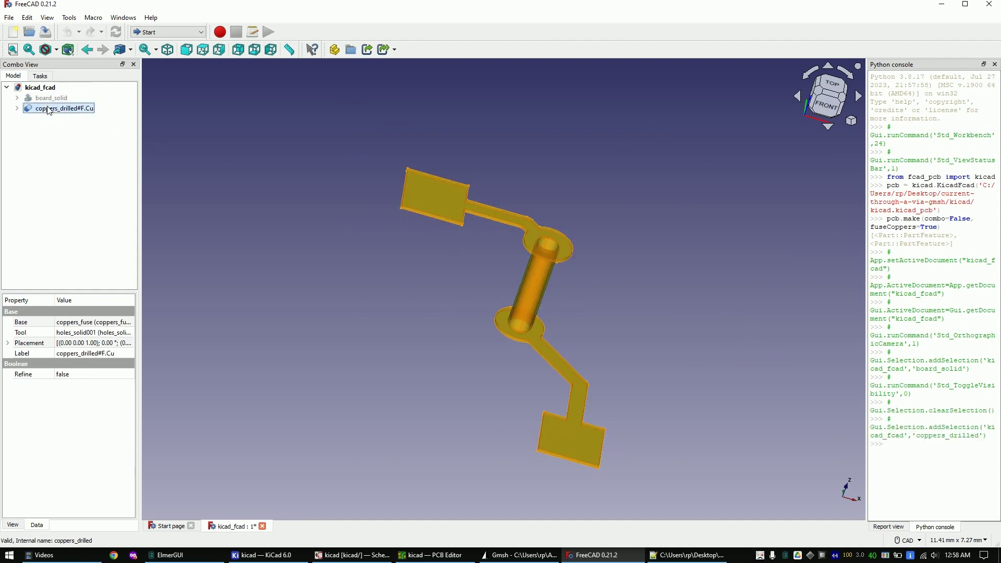
pyautogui.hotkey('ctrl', 'e')
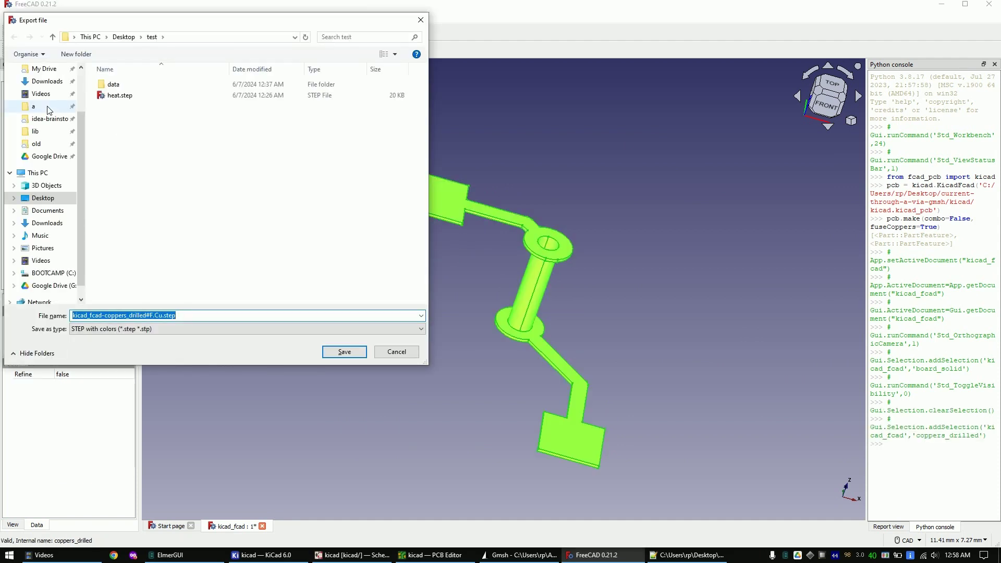
pyautogui.click(123, 36)
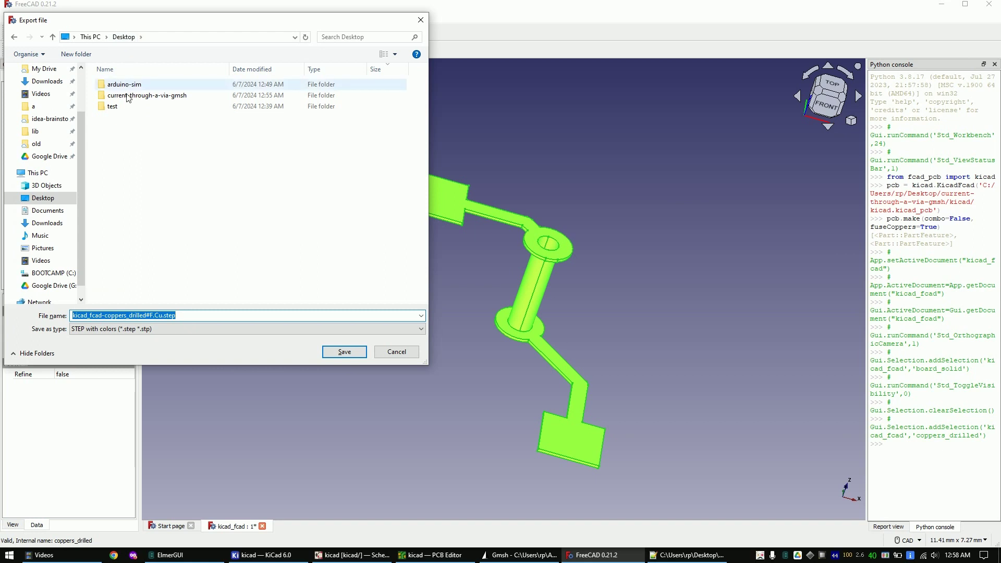
pyautogui.doubleClick(128, 96)
pyautogui.click(154, 317)
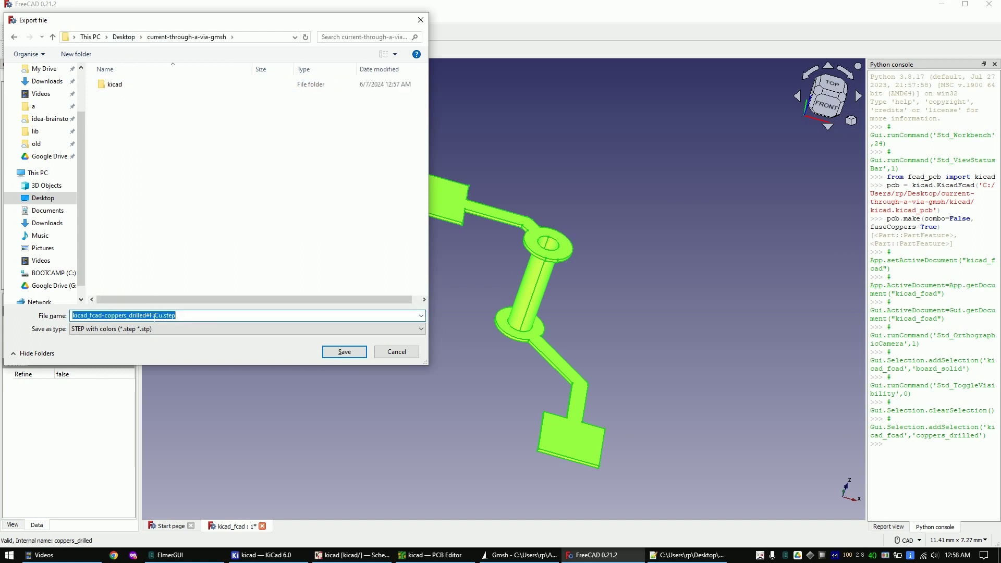
pyautogui.write('trace')
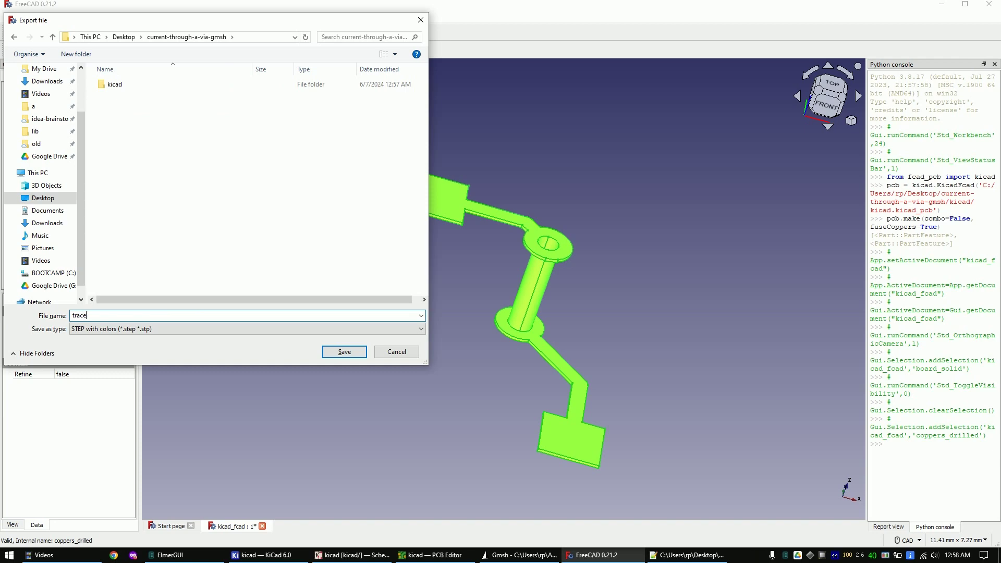
pyautogui.press('Return')
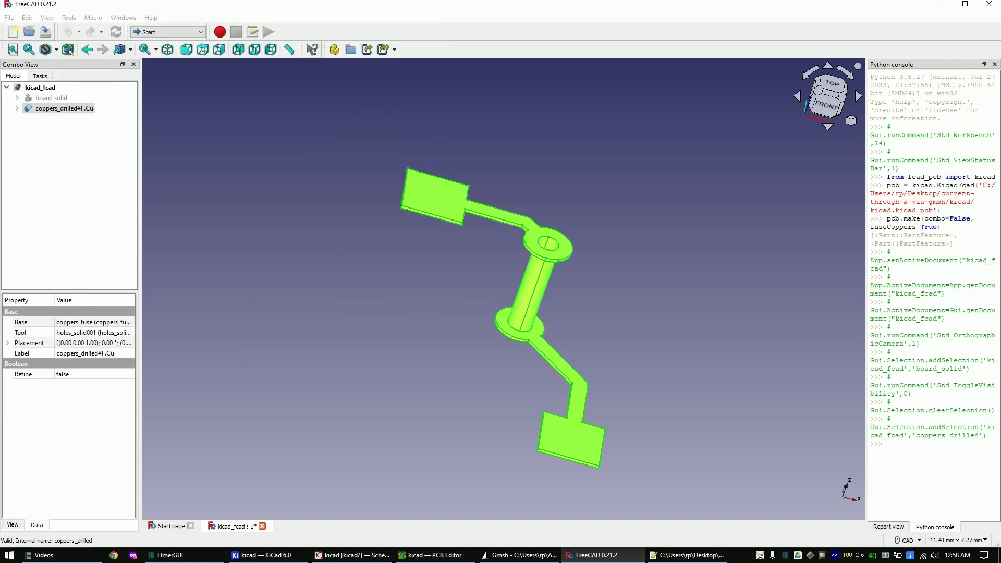
# - Open trace.step from Desktop\current-through-a-via-gmsh in Gmsh and tilt it to show both via rings
pyautogui.press('Return')
pyautogui.click(511, 556)
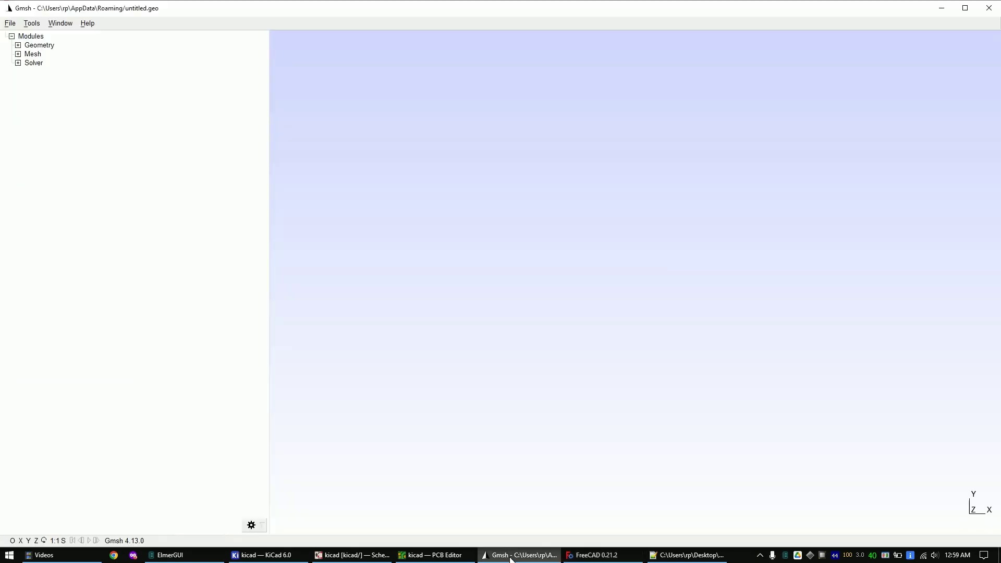
pyautogui.click(10, 24)
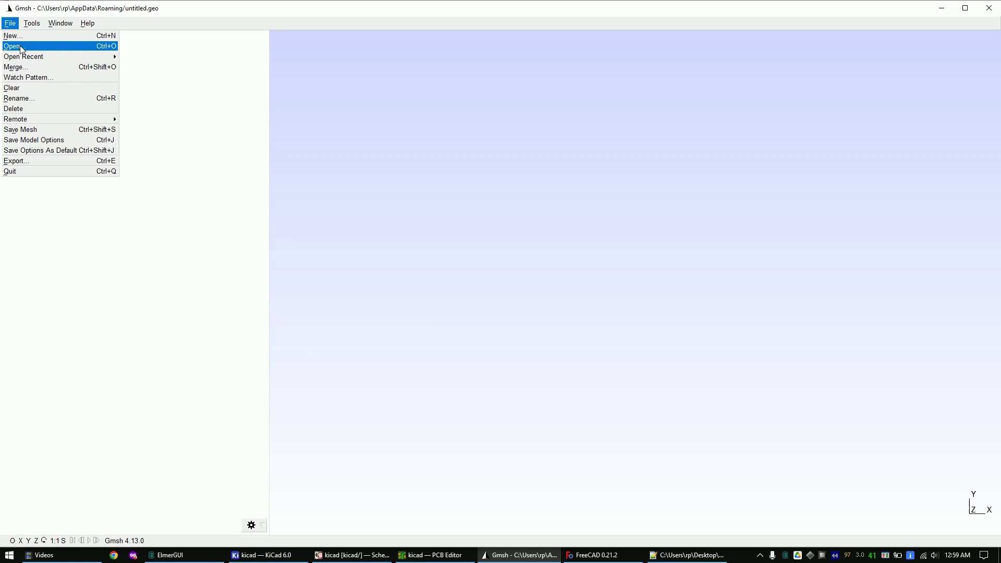
pyautogui.click(15, 45)
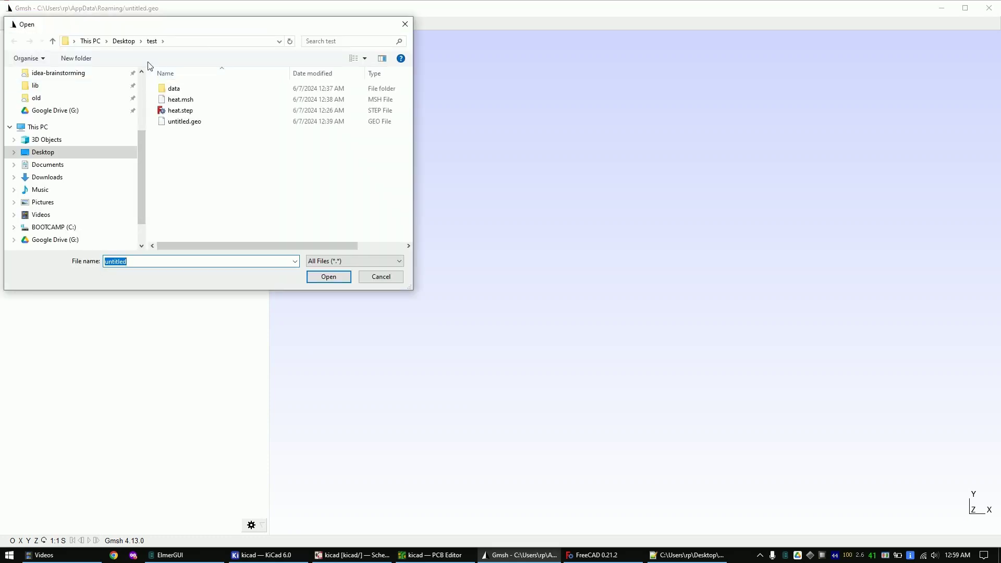
pyautogui.click(124, 41)
pyautogui.doubleClick(204, 111)
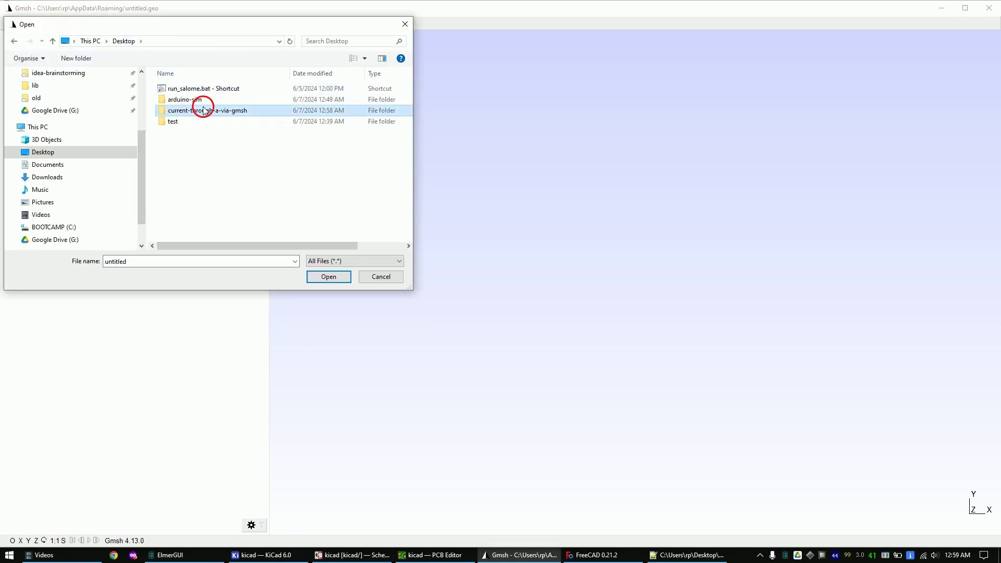
pyautogui.doubleClick(182, 100)
pyautogui.moveTo(389, 214)
pyautogui.mouseDown()
pyautogui.moveTo(633, 251)
pyautogui.moveTo(624, 178)
pyautogui.mouseUp()
# - Generate the 1D, 2D and 3D tetrahedral mesh of the copper trace
pyautogui.click(18, 55)
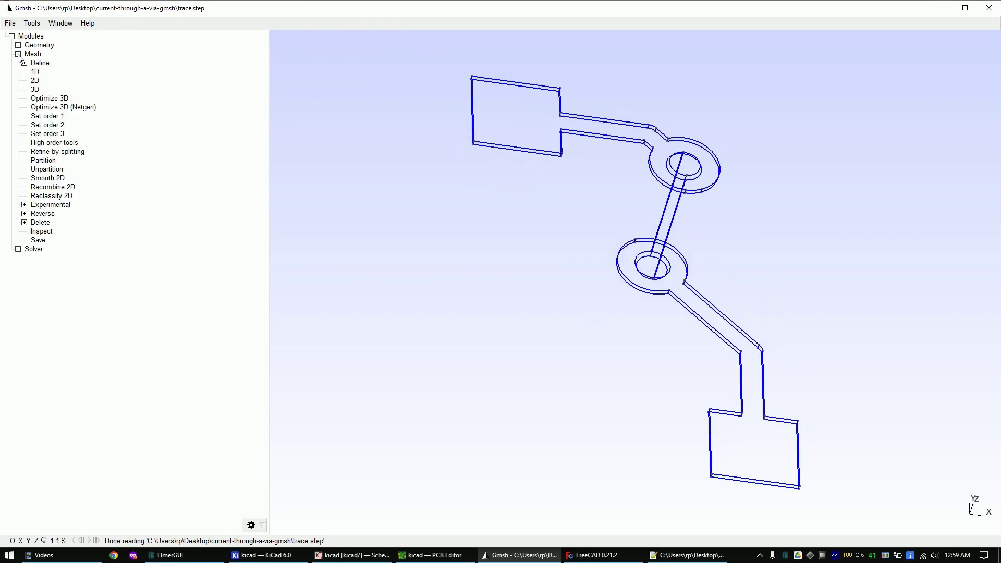
pyautogui.click(35, 72)
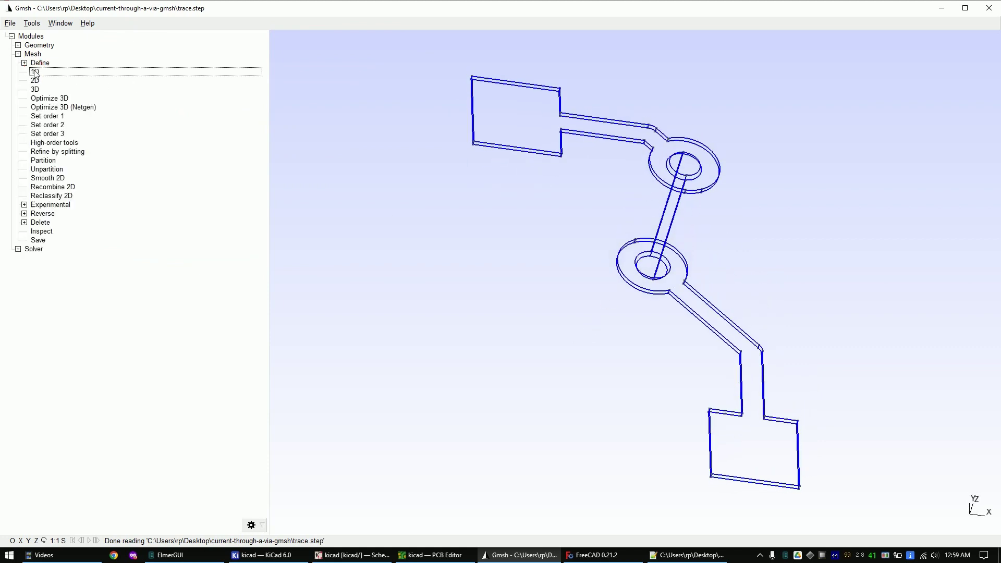
pyautogui.click(35, 81)
pyautogui.click(39, 91)
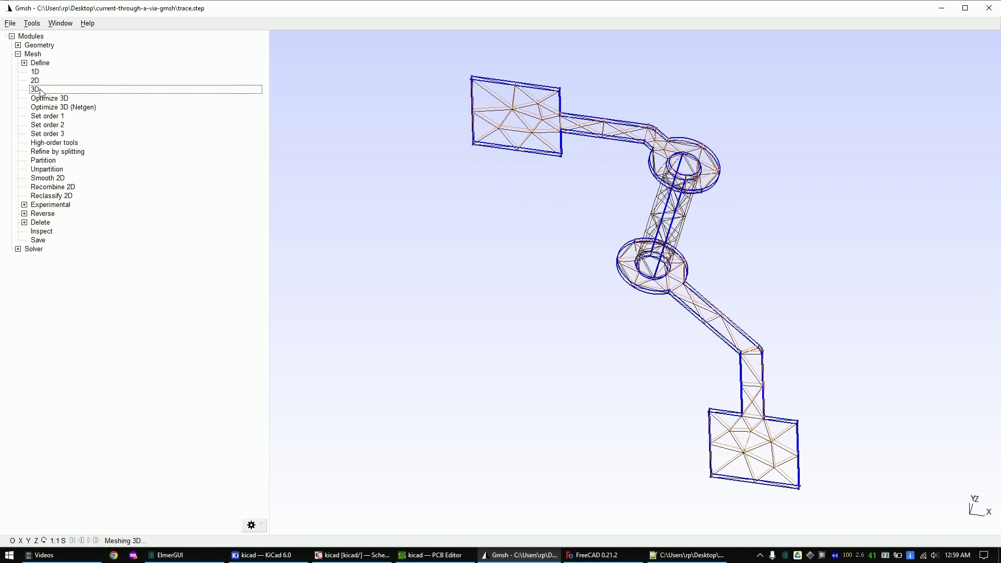
# - Refine the mesh by splitting three times and save it as trace.msh
pyautogui.click(62, 152)
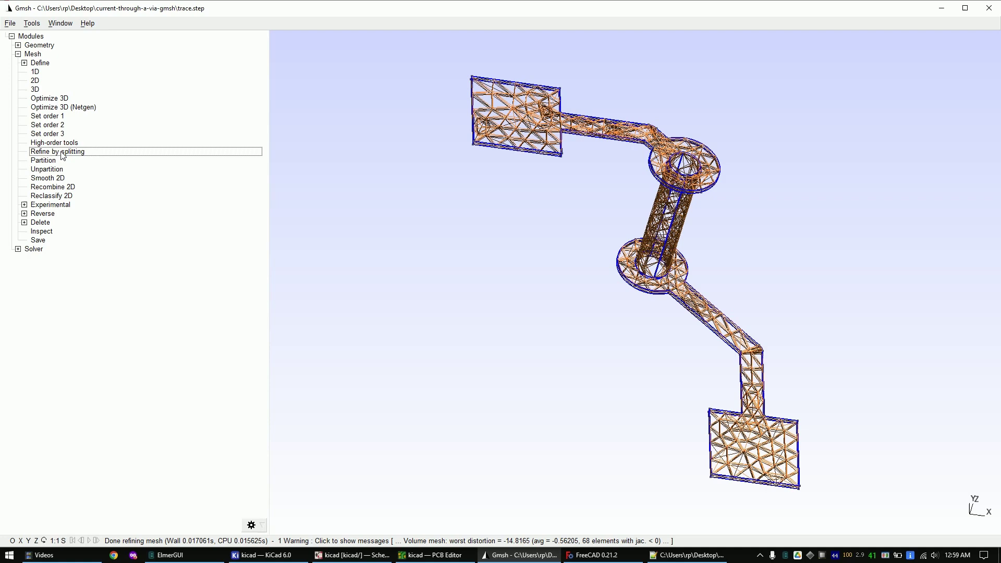
pyautogui.click(62, 152)
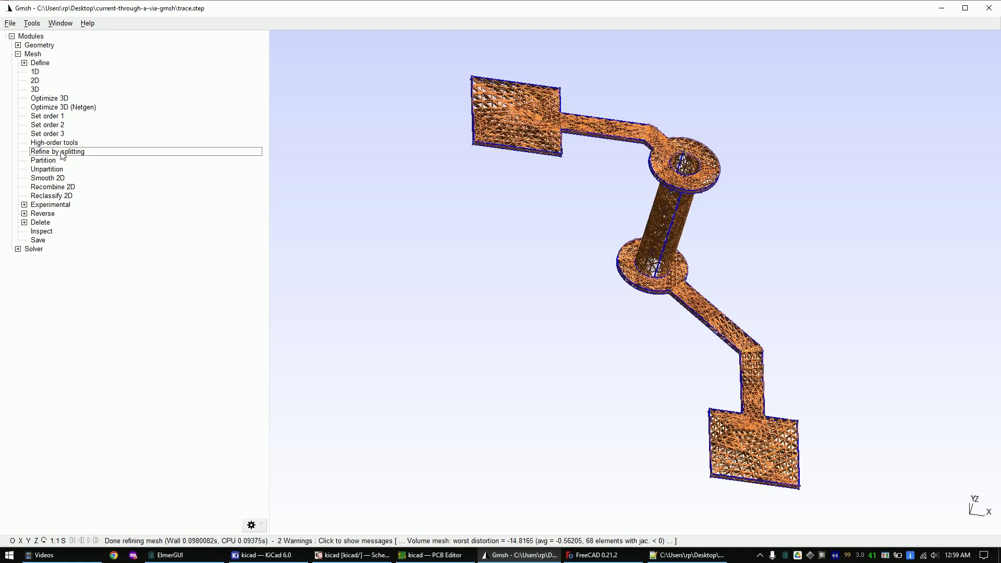
pyautogui.click(62, 151)
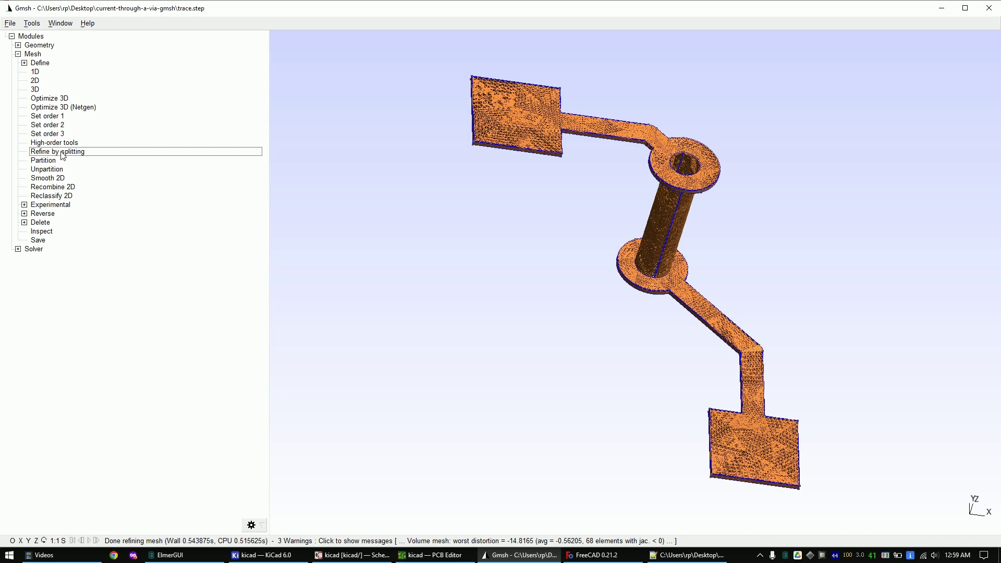
pyautogui.click(38, 240)
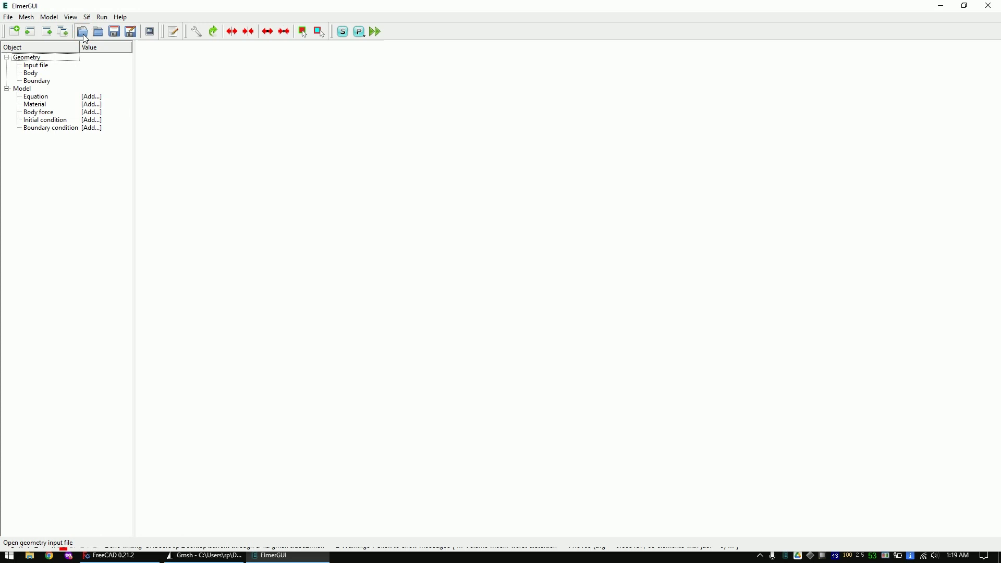
# - Load trace2.msh from Desktop/current-through-a-via-gmsh and tilt the view of the trace
pyautogui.click(83, 34)
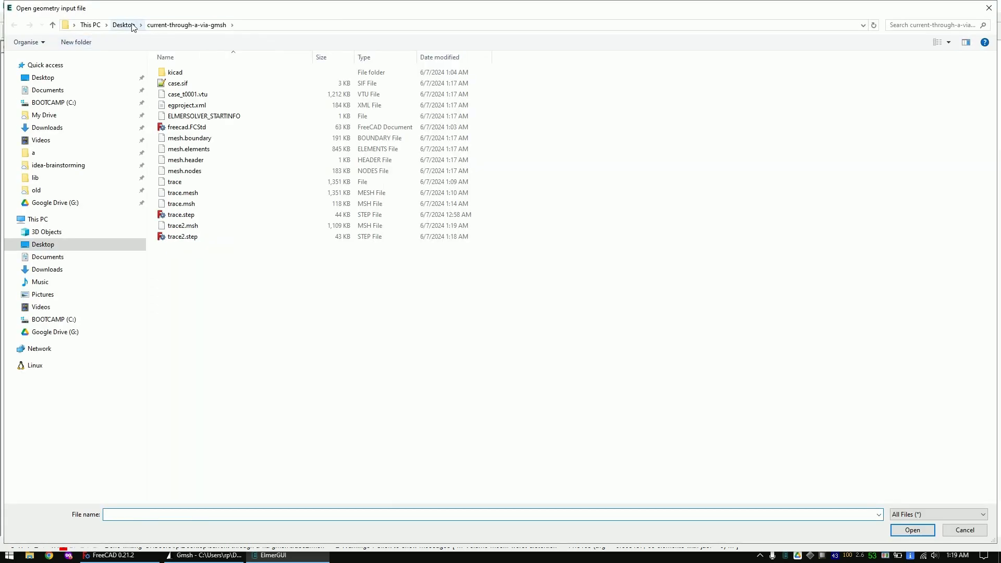
pyautogui.click(124, 25)
pyautogui.doubleClick(198, 94)
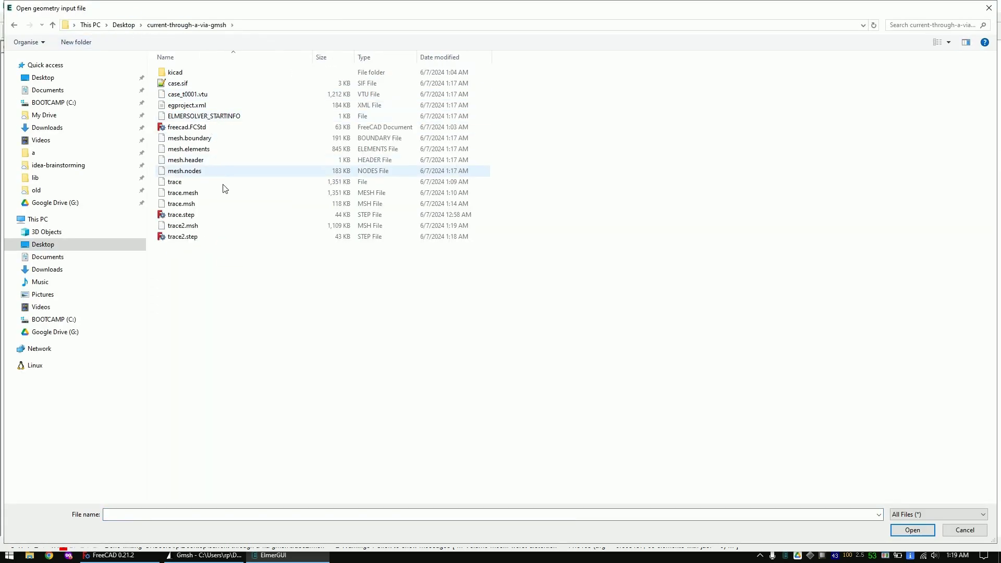
pyautogui.doubleClick(196, 229)
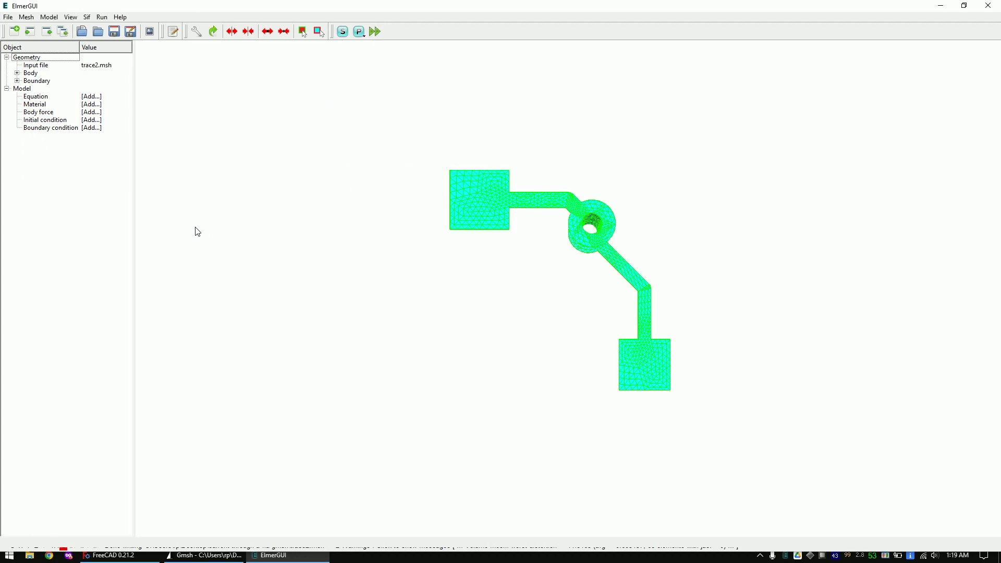
pyautogui.moveTo(390, 296); pyautogui.dragTo(605, 175)
# - Add Equation 1 for Body Property 1 with Static Current Conduction active and its solver settings applied
pyautogui.click(89, 96)
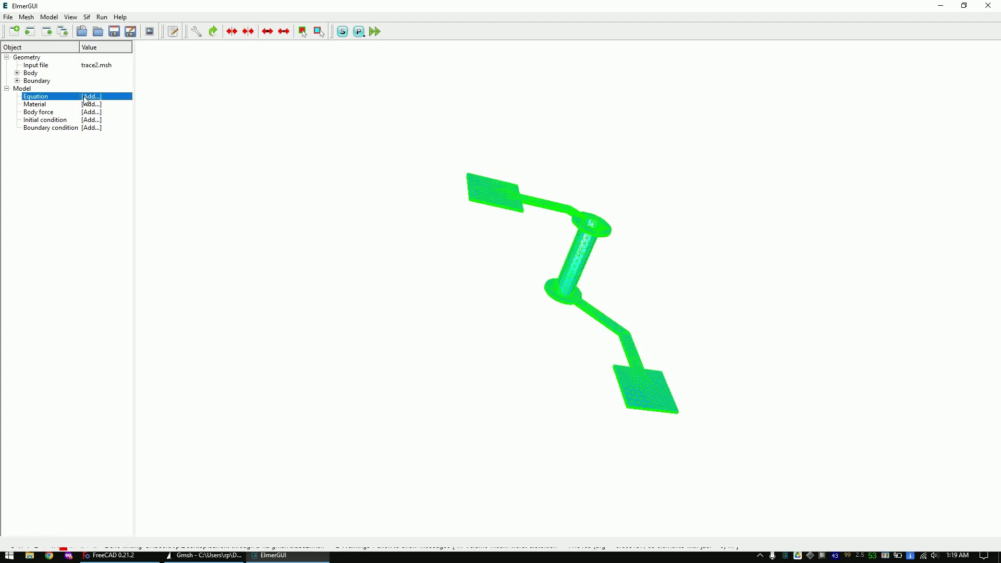
pyautogui.click(370, 354)
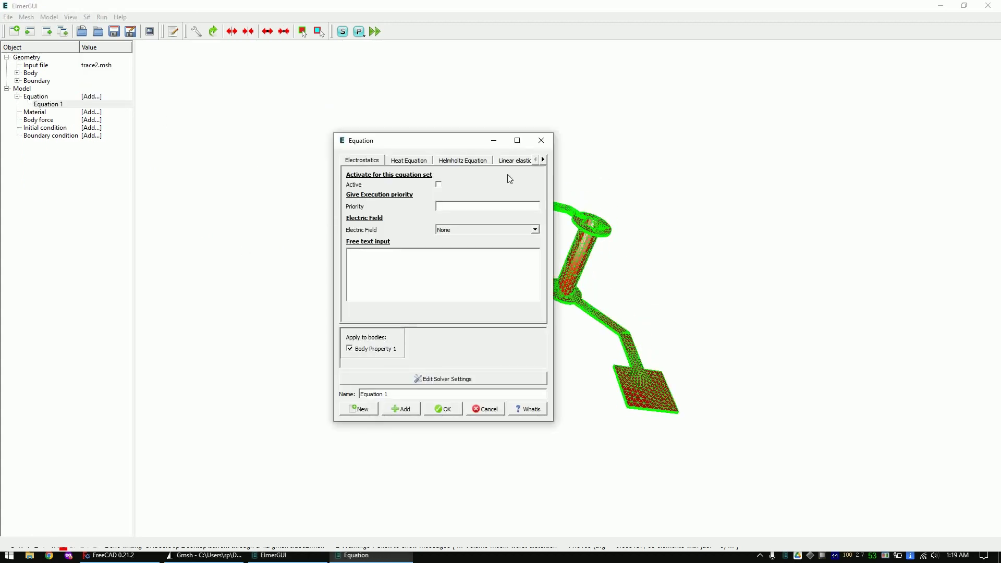
pyautogui.click(517, 140)
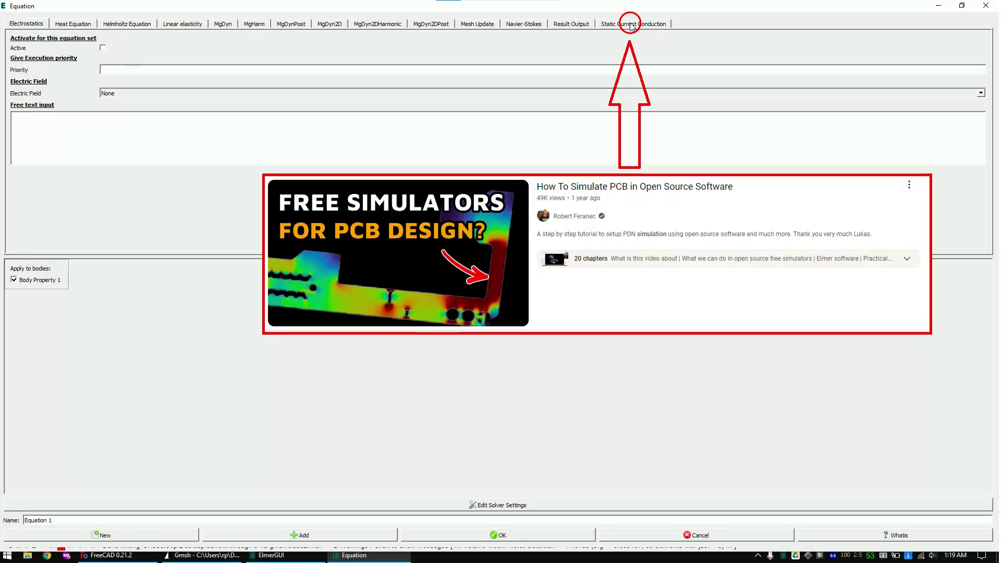
pyautogui.click(631, 25)
pyautogui.click(103, 47)
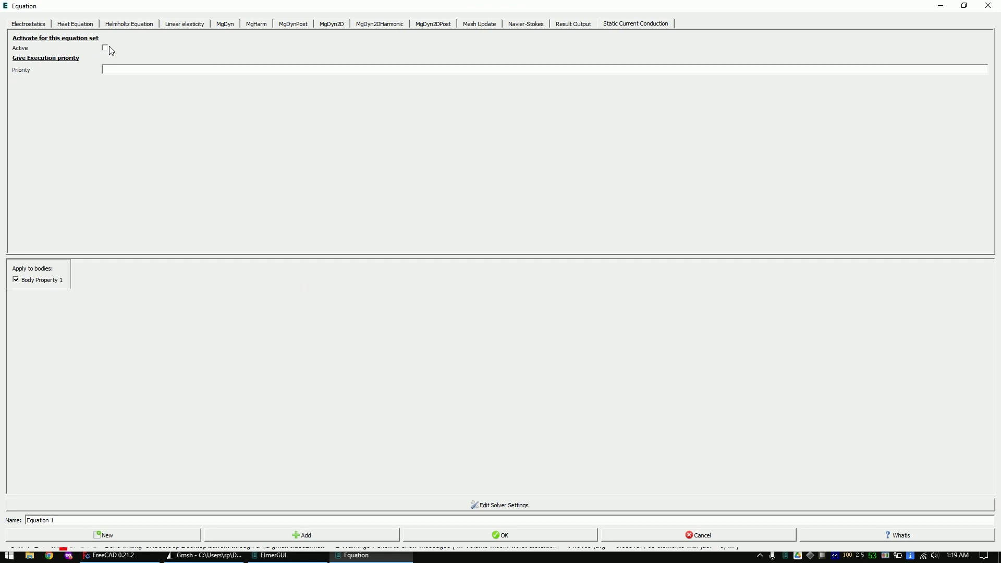
pyautogui.click(436, 506)
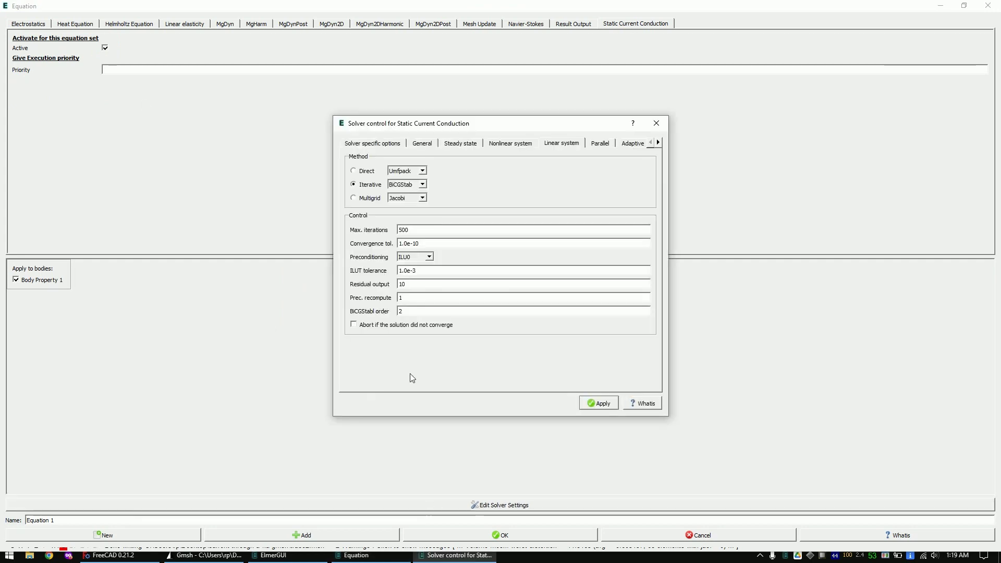
pyautogui.click(365, 145)
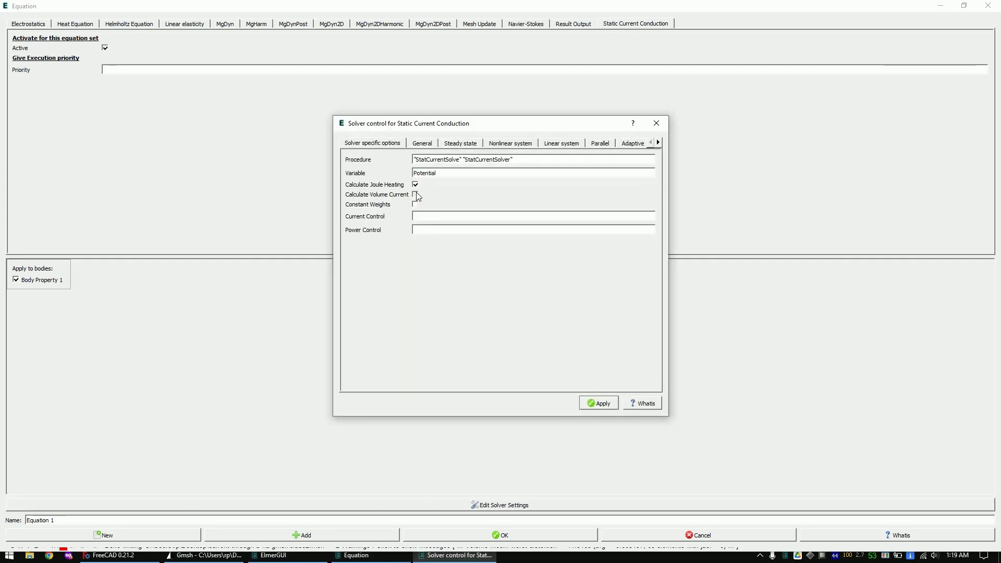
pyautogui.click(584, 400)
# - Confirm the equation, then assign Copper (generic) from the material library to the body
pyautogui.click(534, 535)
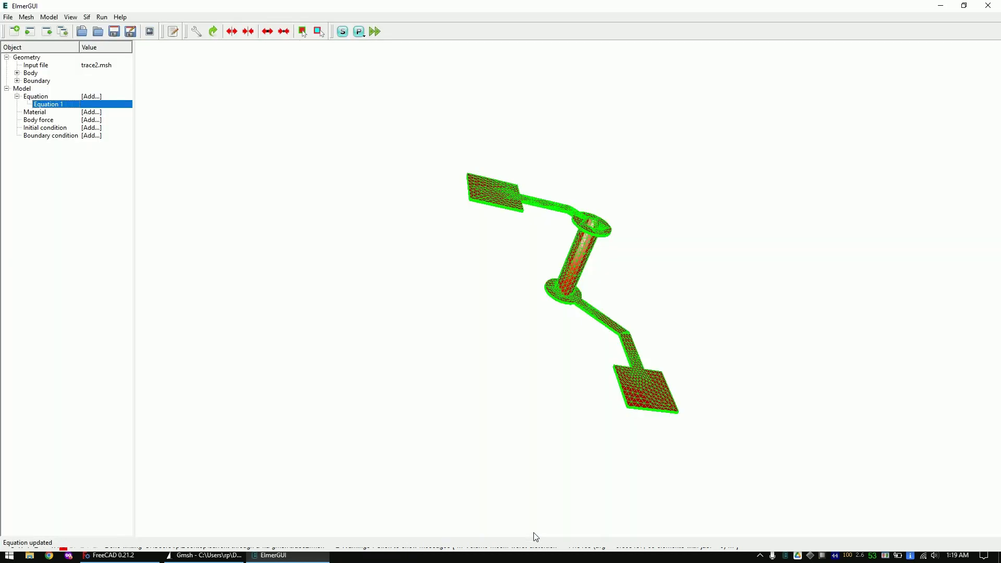
pyautogui.click(91, 113)
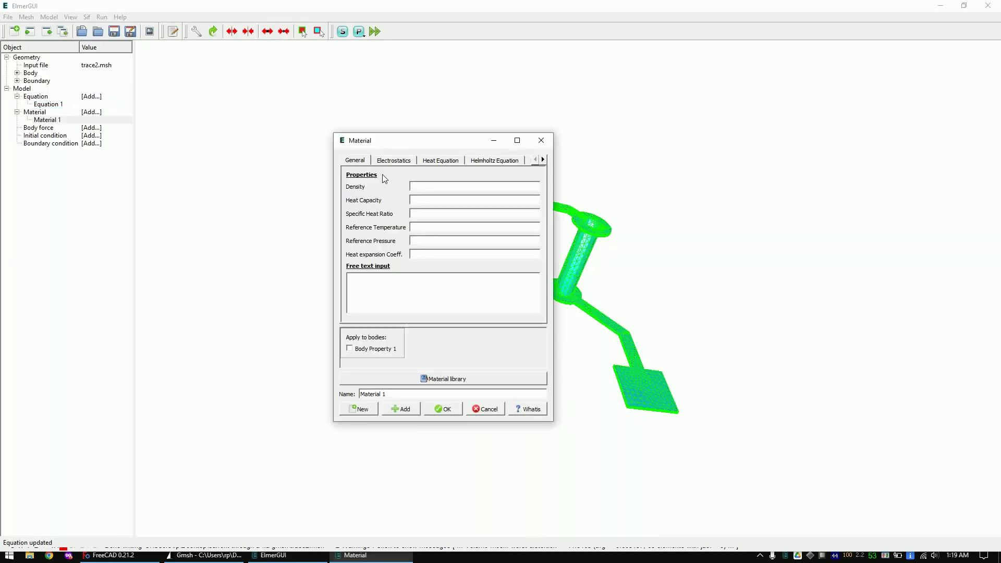
pyautogui.click(439, 380)
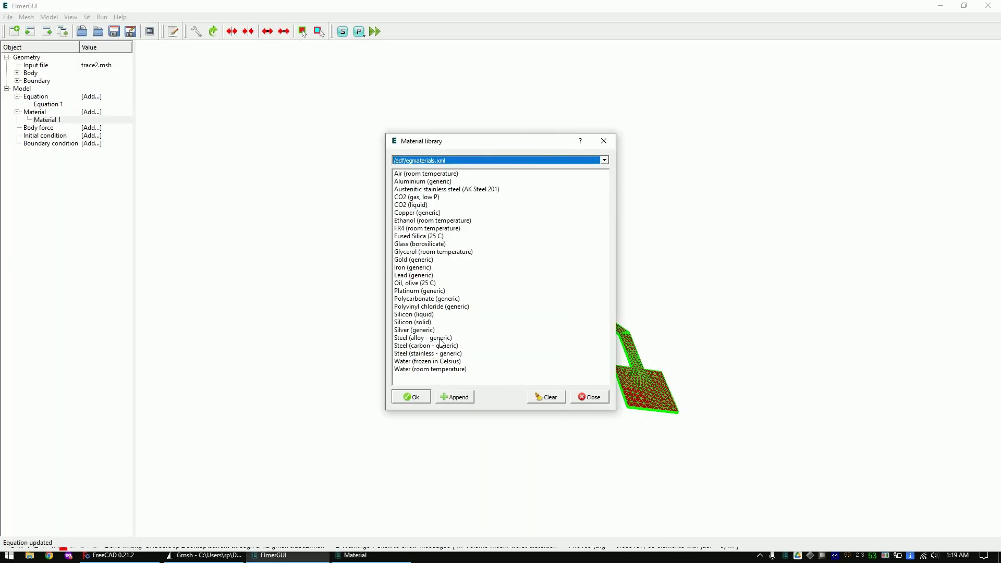
pyautogui.doubleClick(422, 213)
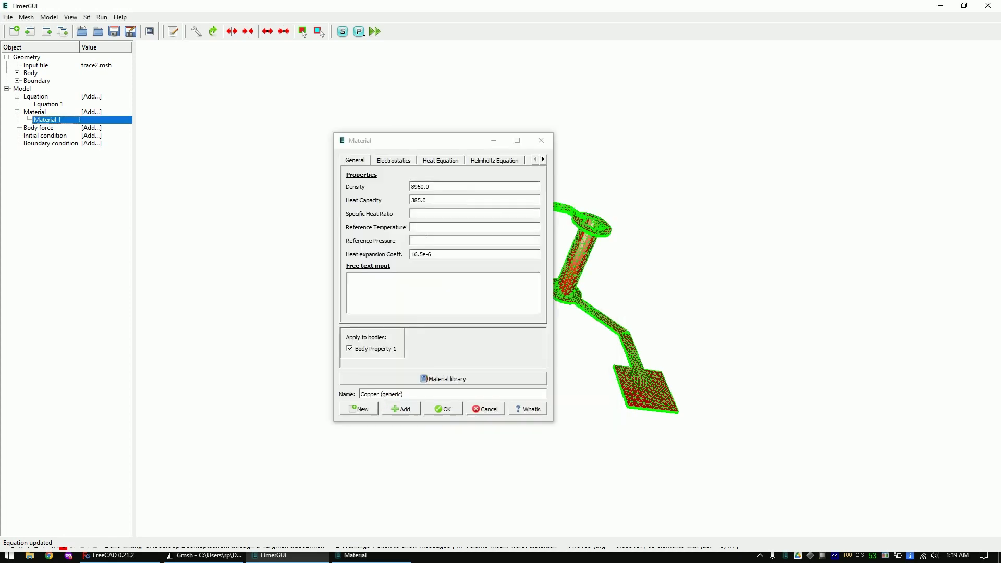
pyautogui.click(444, 410)
pyautogui.moveTo(429, 266)
pyautogui.mouseDown()
pyautogui.moveTo(471, 259)
pyautogui.moveTo(492, 192)
pyautogui.mouseUp()
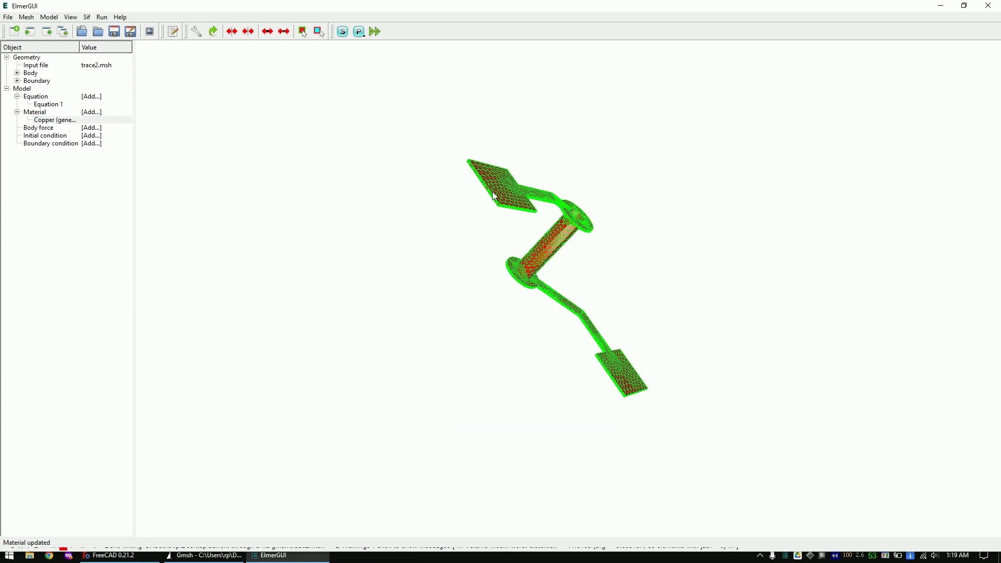
# - Create boundary condition '10mV' with Potential 0.01 on Boundary 13
pyautogui.doubleClick(489, 195)
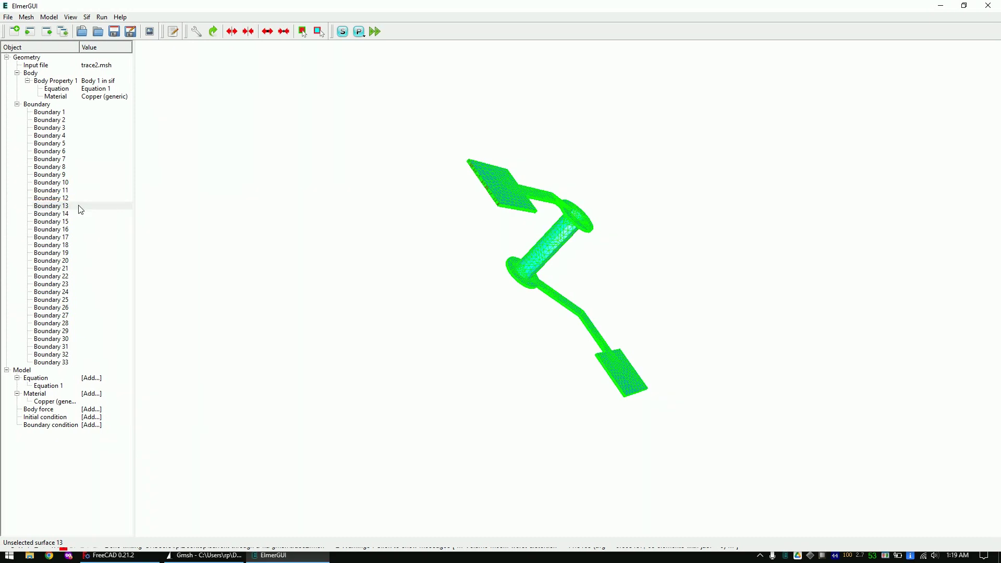
pyautogui.click(102, 428)
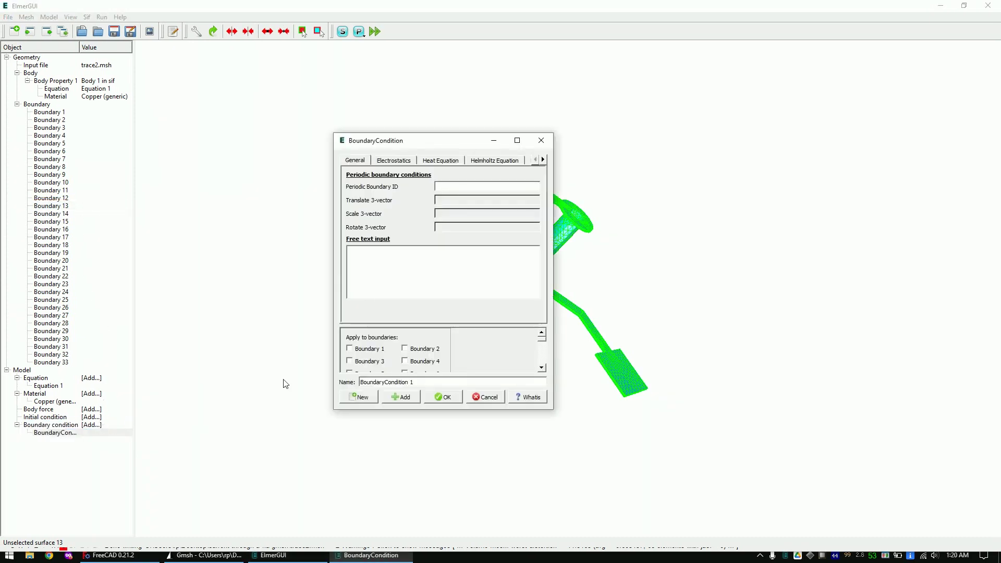
pyautogui.scroll(-2, 431, 368)
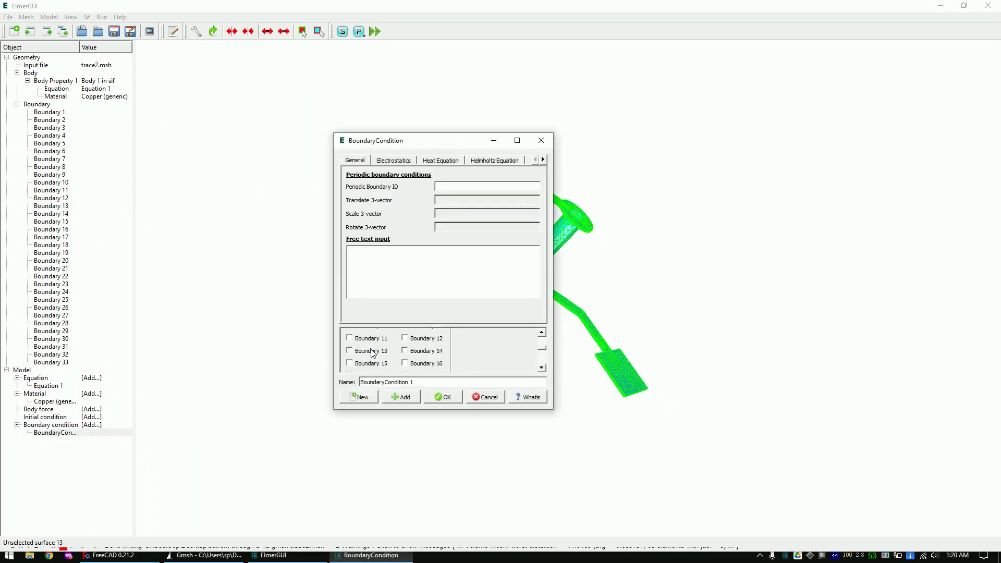
pyautogui.click(373, 353)
pyautogui.click(516, 141)
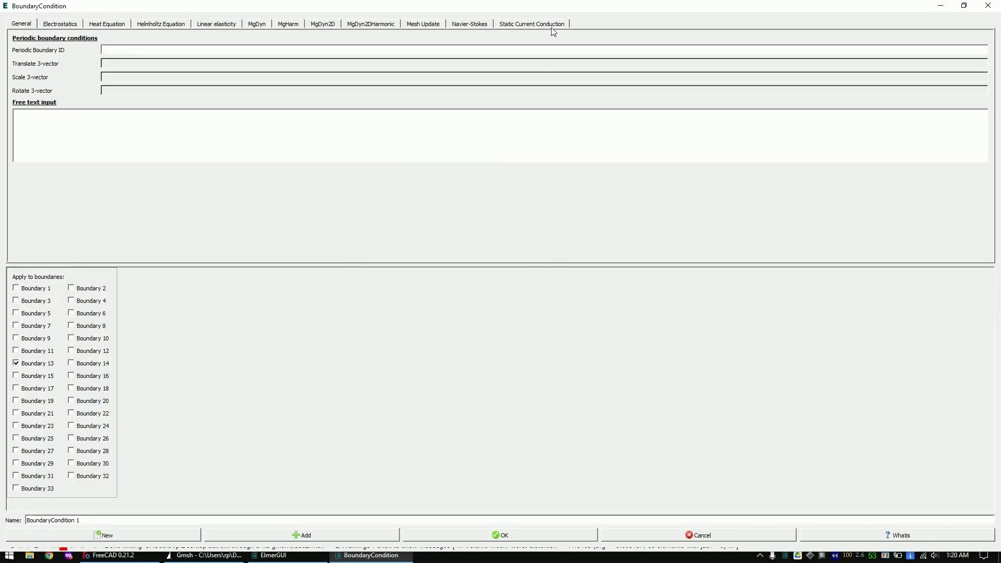
pyautogui.click(543, 24)
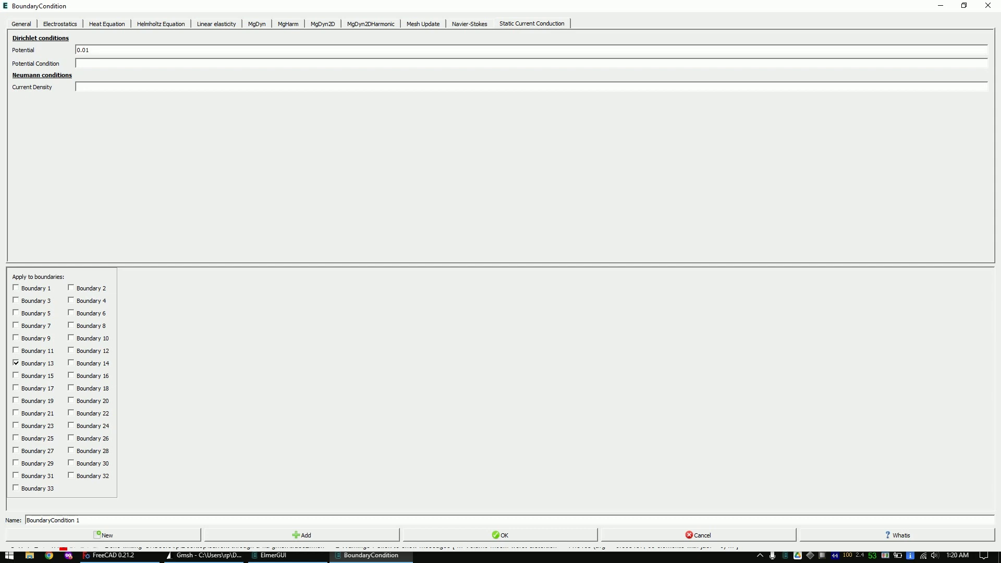
pyautogui.moveTo(89, 520); pyautogui.dragTo(2, 520)
pyautogui.write('10mv')
pyautogui.click(488, 534)
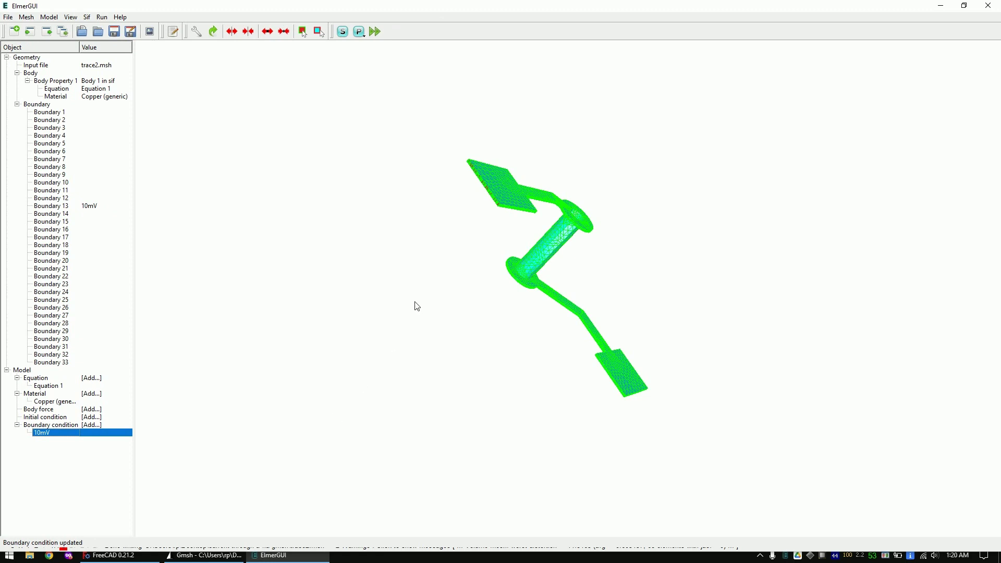
# - Hide the surface mesh lines and select the lower pad's end face, surface 24
pyautogui.click(70, 17)
pyautogui.click(90, 45)
pyautogui.moveTo(659, 384); pyautogui.dragTo(553, 340)
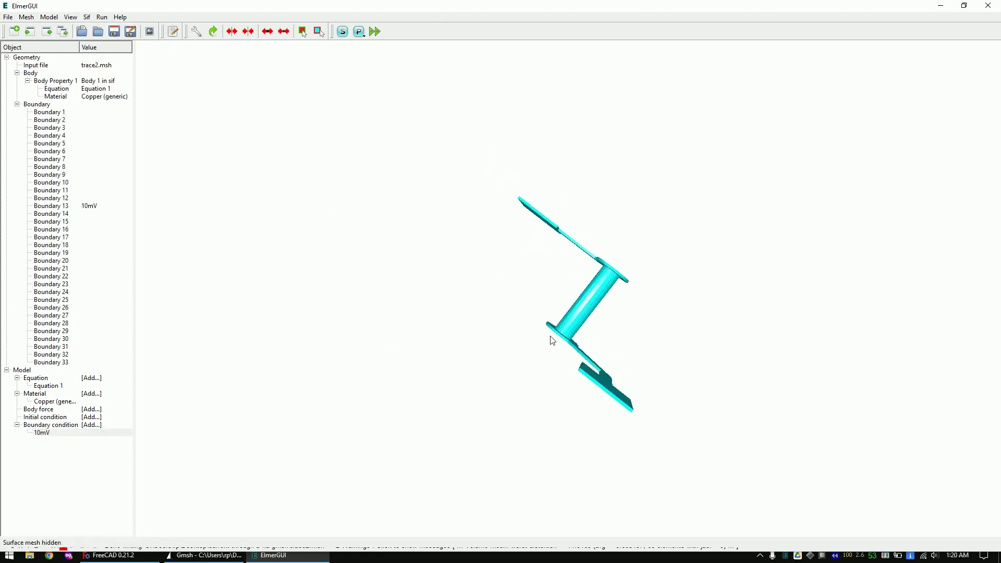
pyautogui.doubleClick(591, 381)
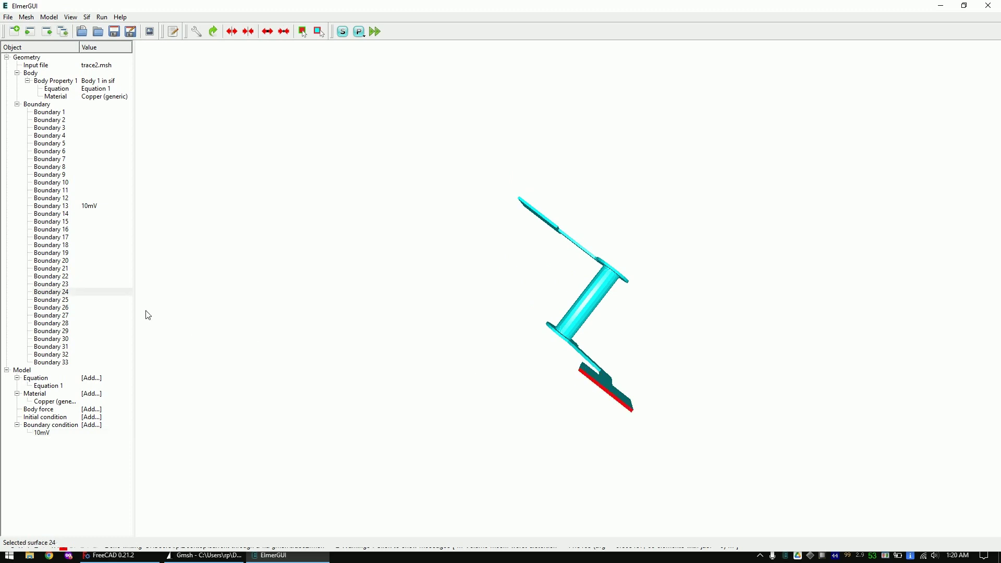
# - Add boundary condition '0V' on Boundary 24 with Potential 0 in Static Current Conduction
pyautogui.click(94, 426)
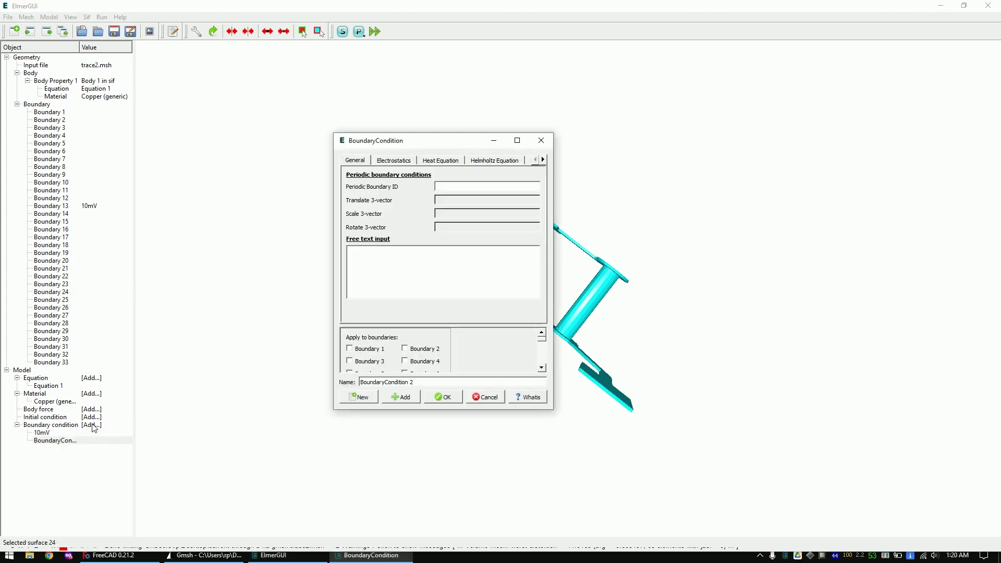
pyautogui.write('0V')
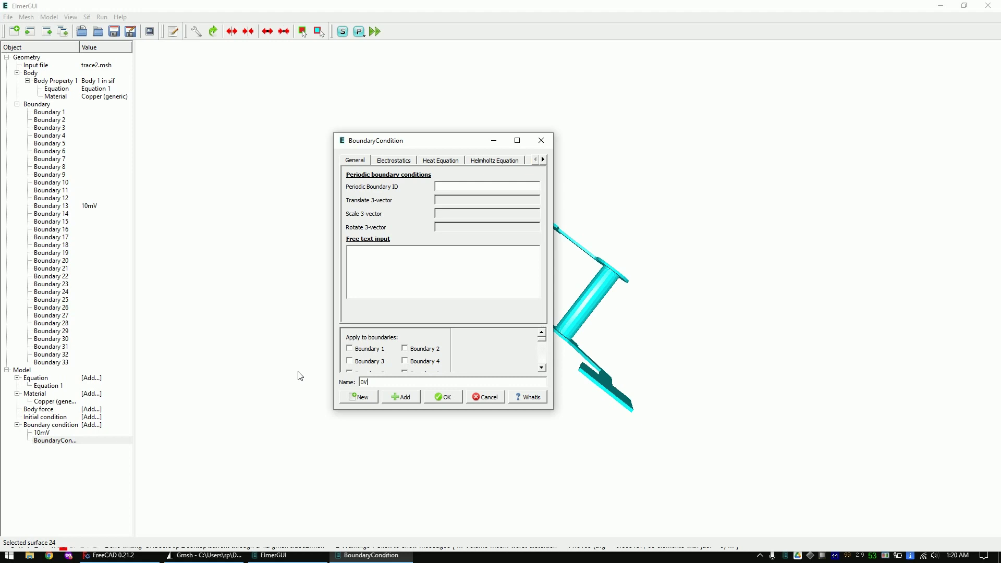
pyautogui.scroll(-2, 412, 356)
pyautogui.scroll(-2, 412, 356)
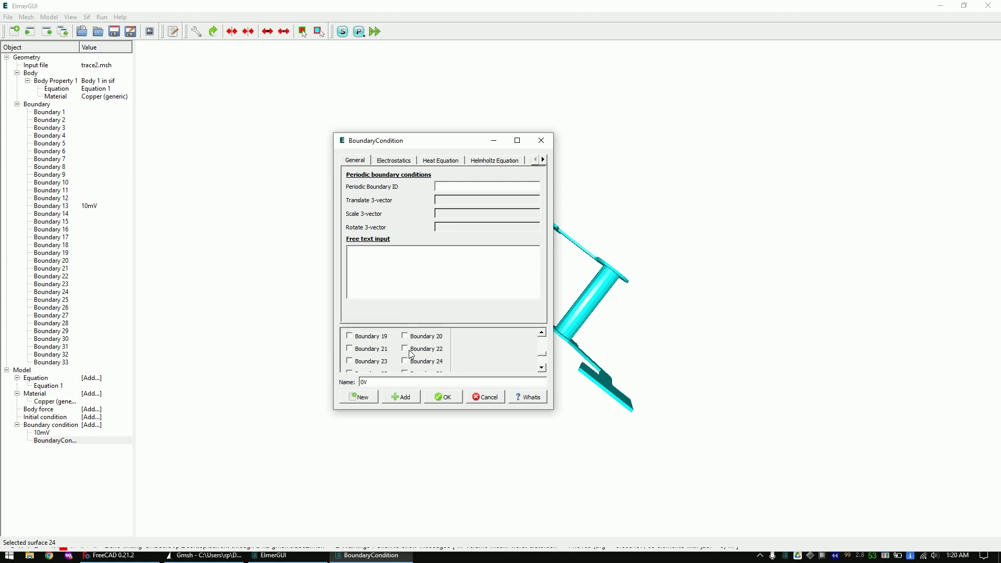
pyautogui.click(413, 362)
pyautogui.click(543, 159)
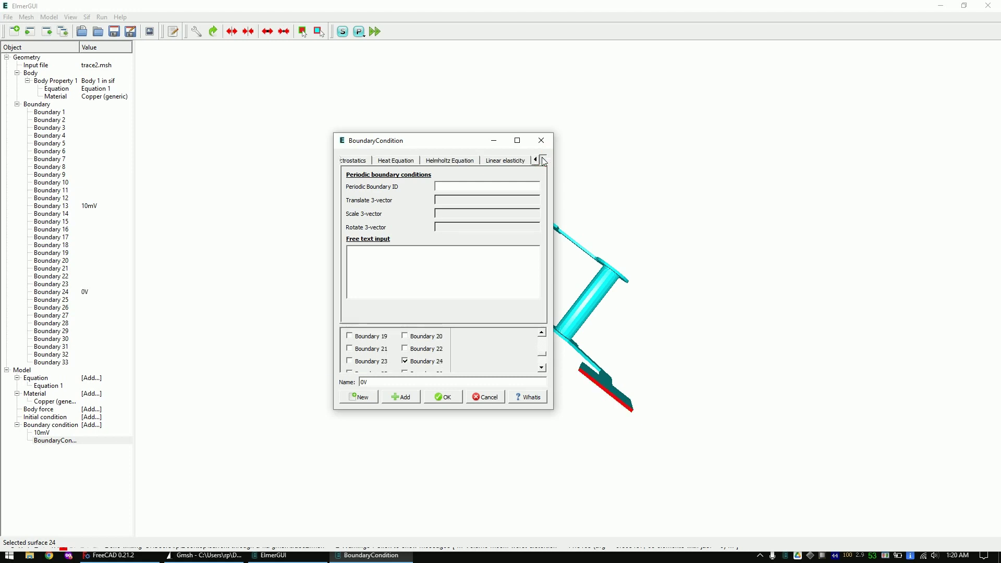
pyautogui.click(543, 159)
pyautogui.click(543, 160)
pyautogui.click(543, 159)
pyautogui.click(499, 166)
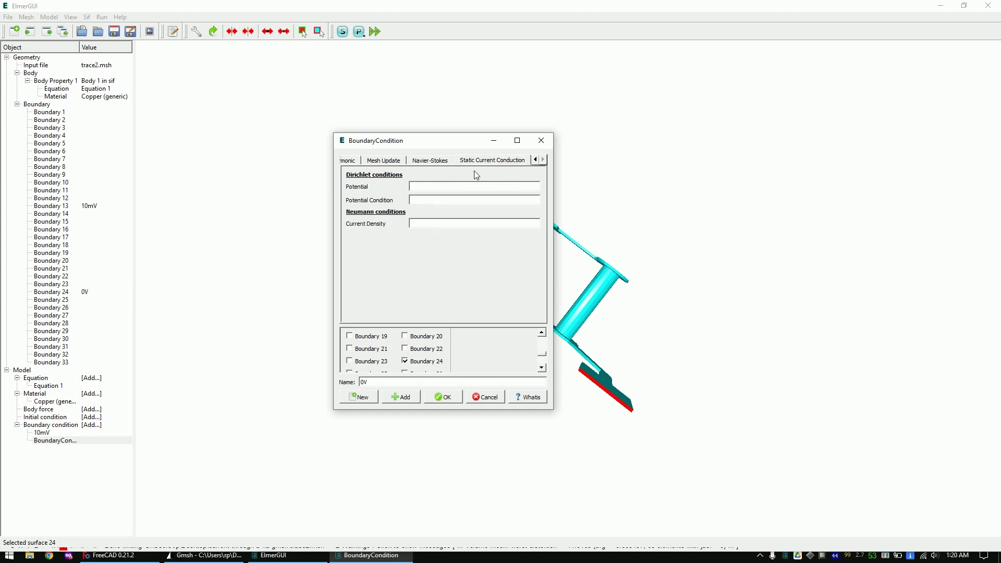
# - Confirm the 0V condition and save the project in Desktop/current-through-a-via-gmsh
pyautogui.click(447, 401)
pyautogui.hotkey('ctrl', 's')
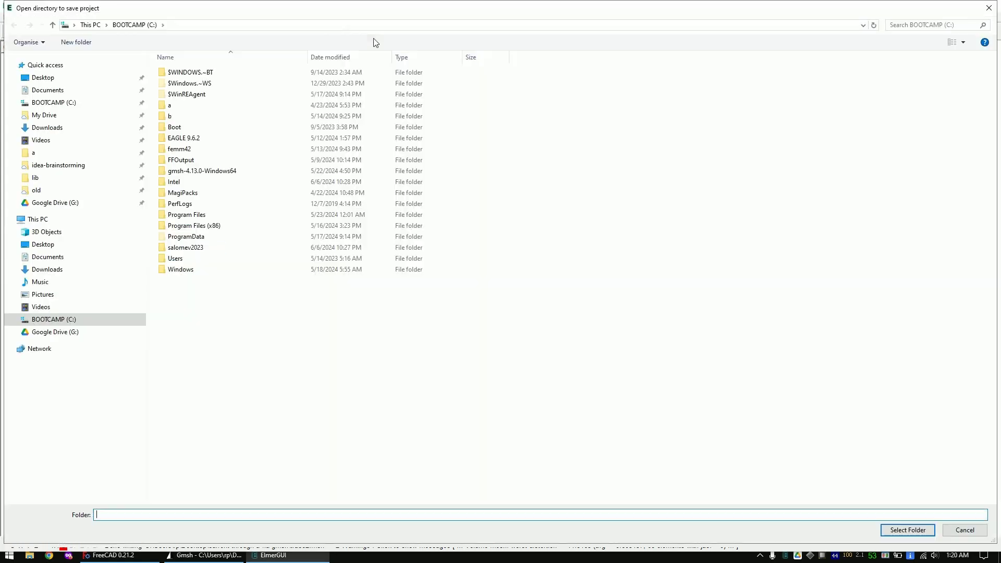
pyautogui.click(78, 78)
pyautogui.doubleClick(199, 84)
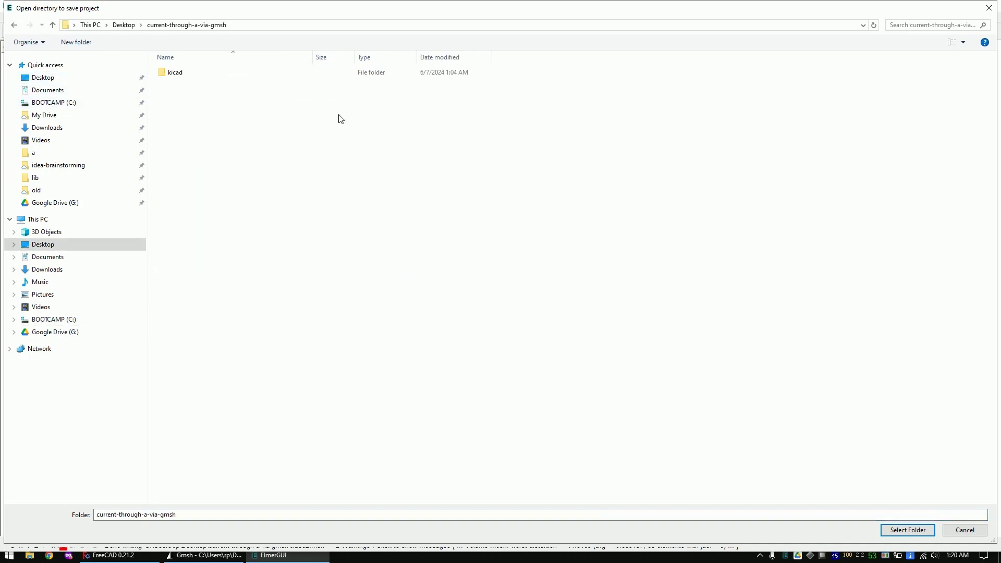
pyautogui.click(897, 529)
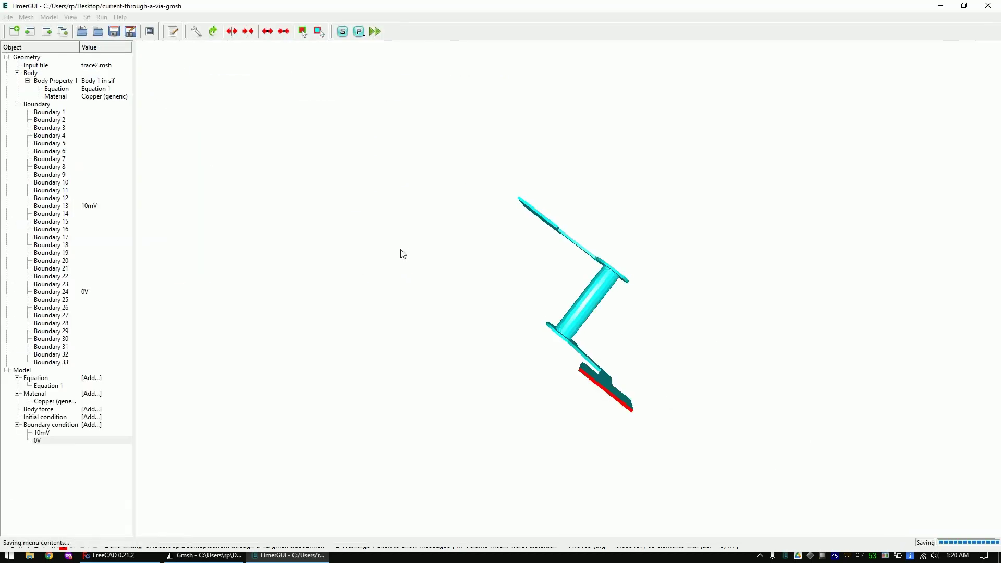
# - Run the solver to completion and launch the ElmerVTK postprocessor
pyautogui.hotkey('ctrl', 'r')
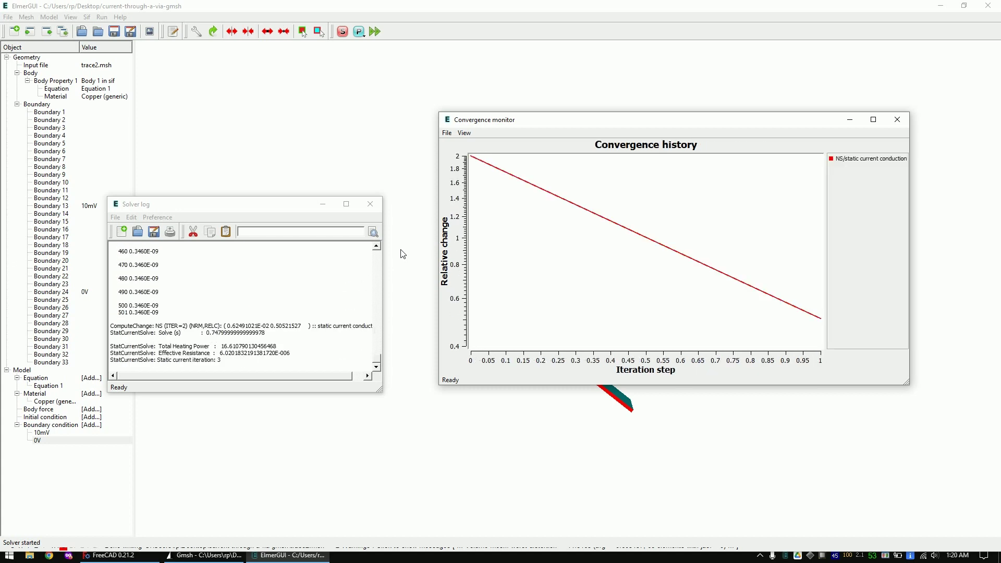
pyautogui.click(102, 18)
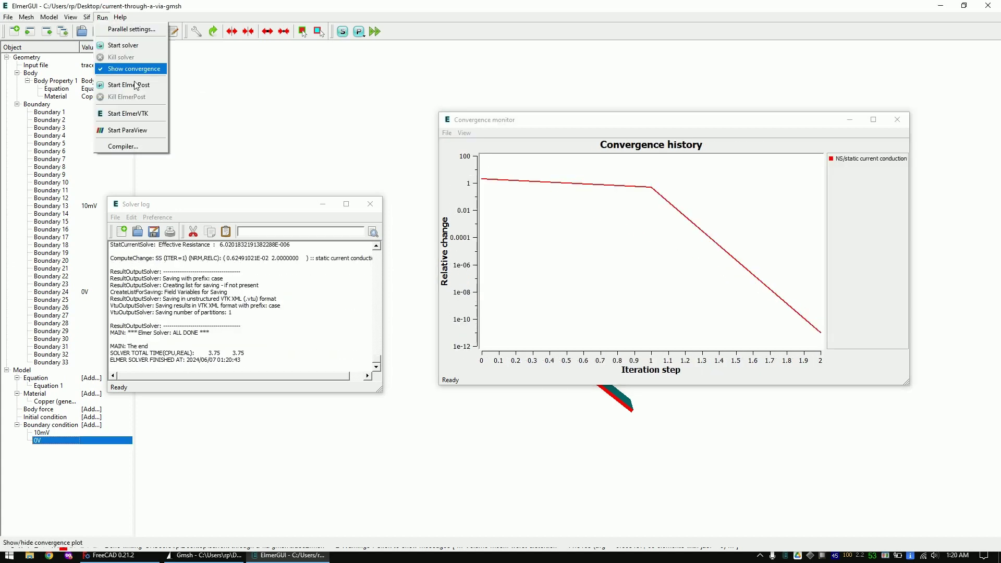
pyautogui.click(102, 18)
pyautogui.click(101, 17)
pyautogui.click(130, 115)
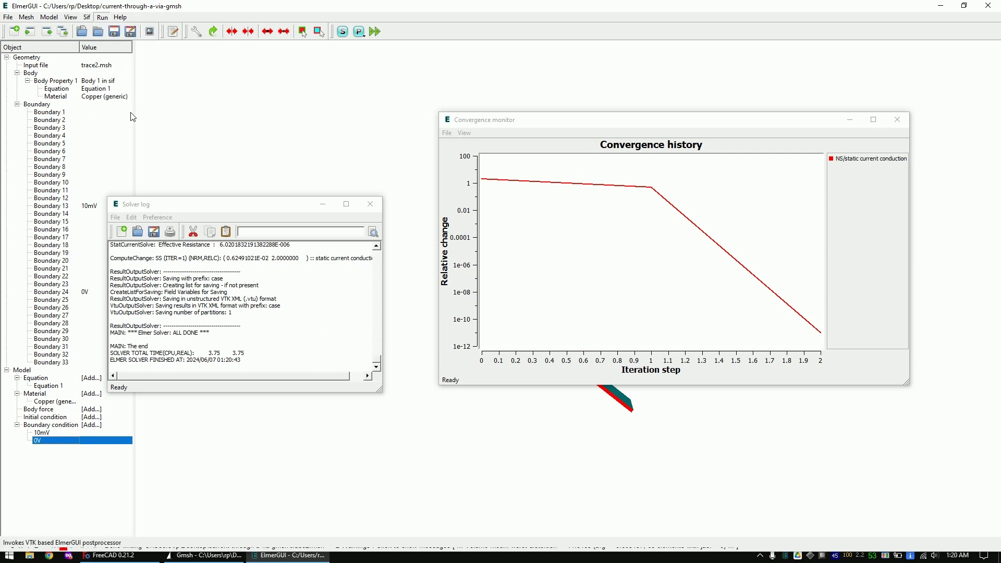
# - Colour the trace surfaces by potential (0 to 0.01) and tilt the view to show the via
pyautogui.click(20, 28)
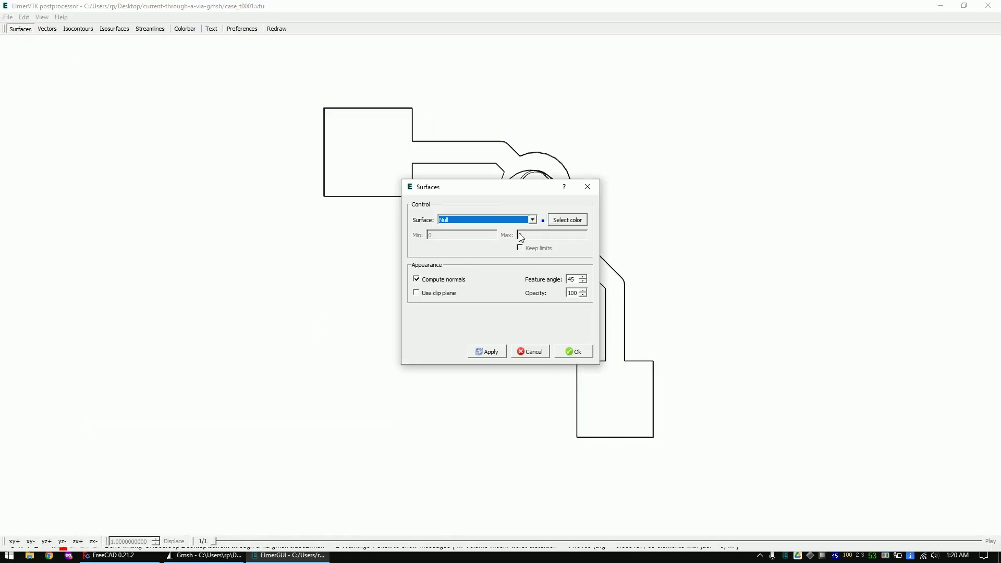
pyautogui.click(521, 227)
pyautogui.click(459, 233)
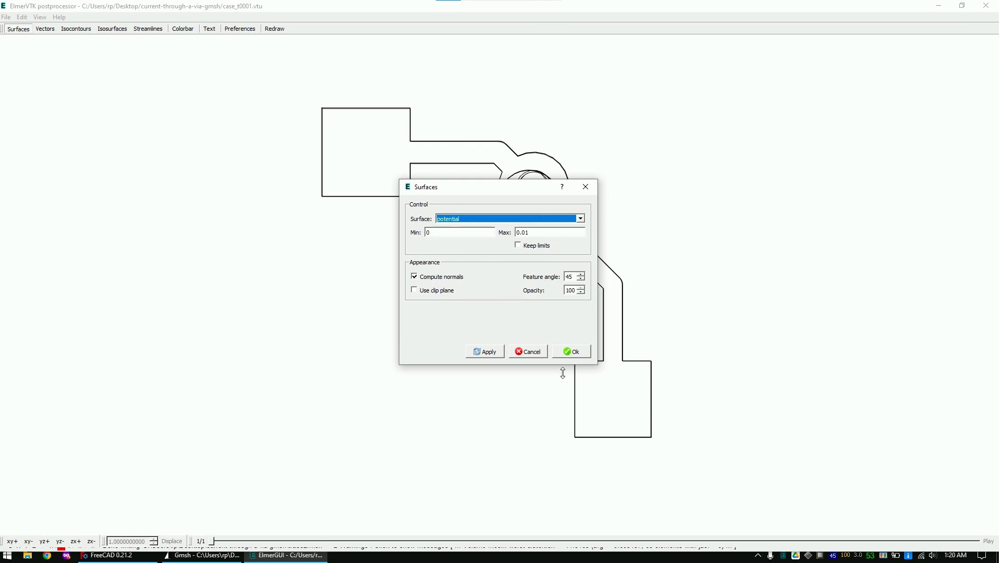
pyautogui.click(572, 352)
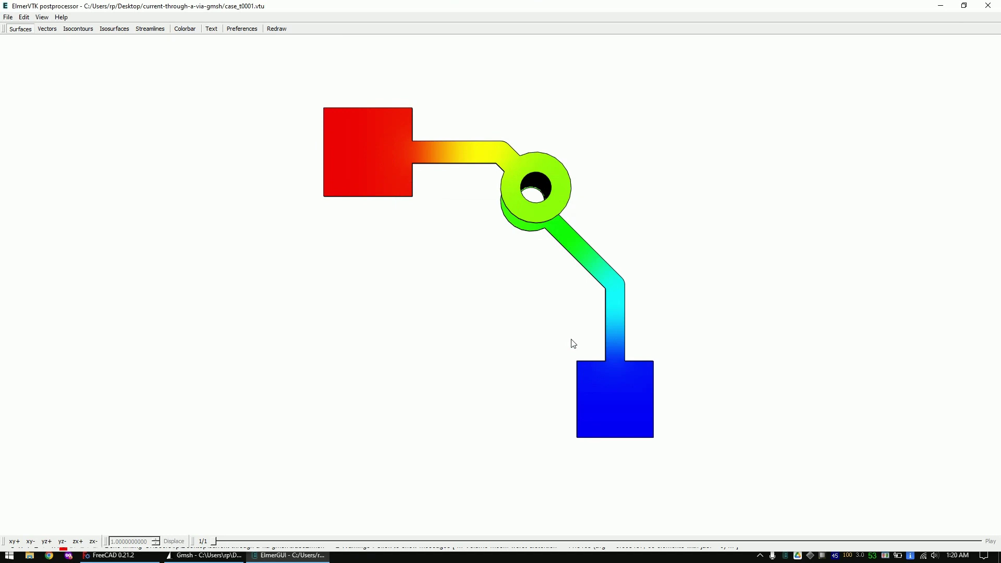
pyautogui.moveTo(523, 292); pyautogui.dragTo(415, 133)
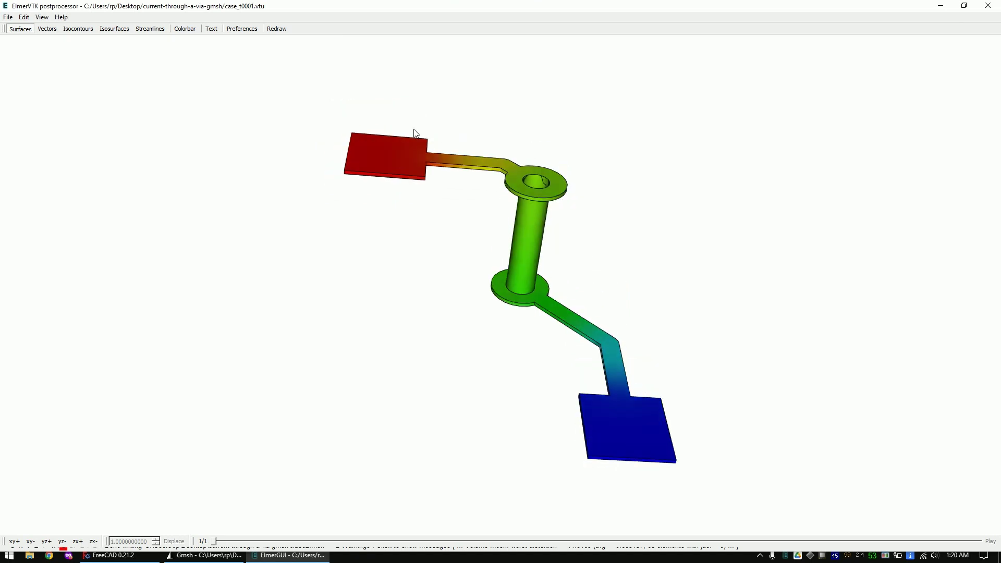
# - Turn off surface colouring and set up volume current vectors at length 500, quality 8
pyautogui.click(17, 31)
pyautogui.click(47, 29)
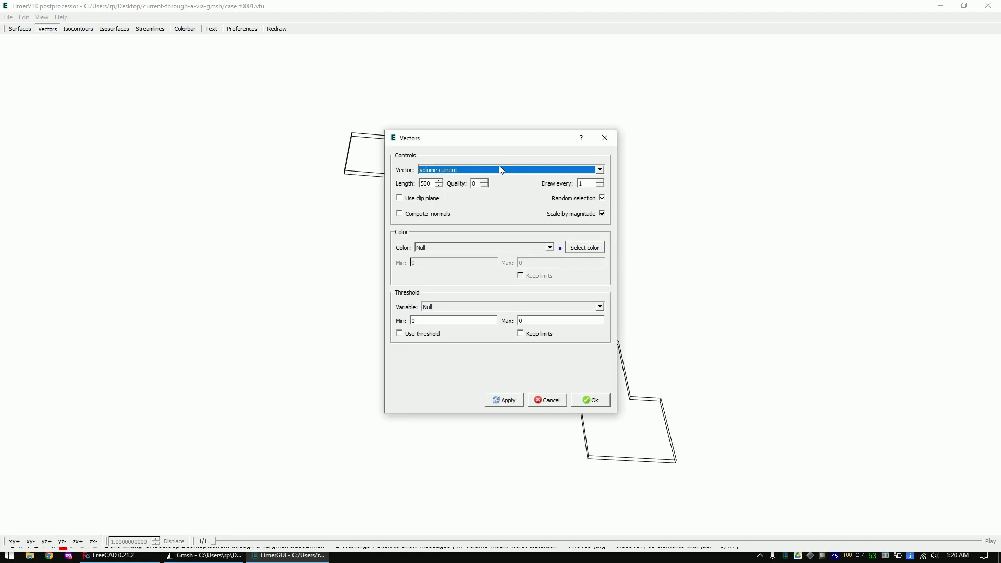
pyautogui.moveTo(420, 138); pyautogui.dragTo(120, 105)
pyautogui.click(181, 213)
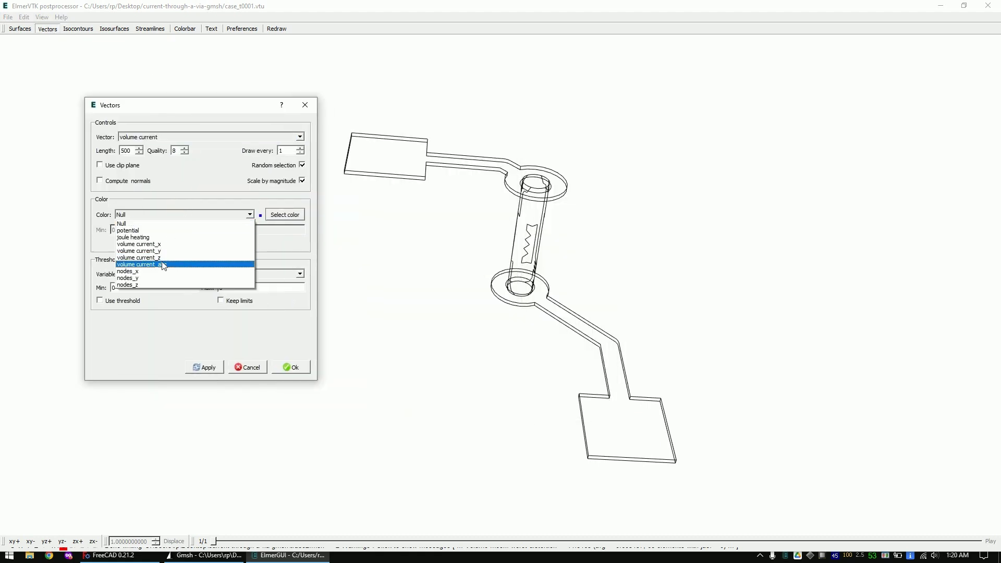